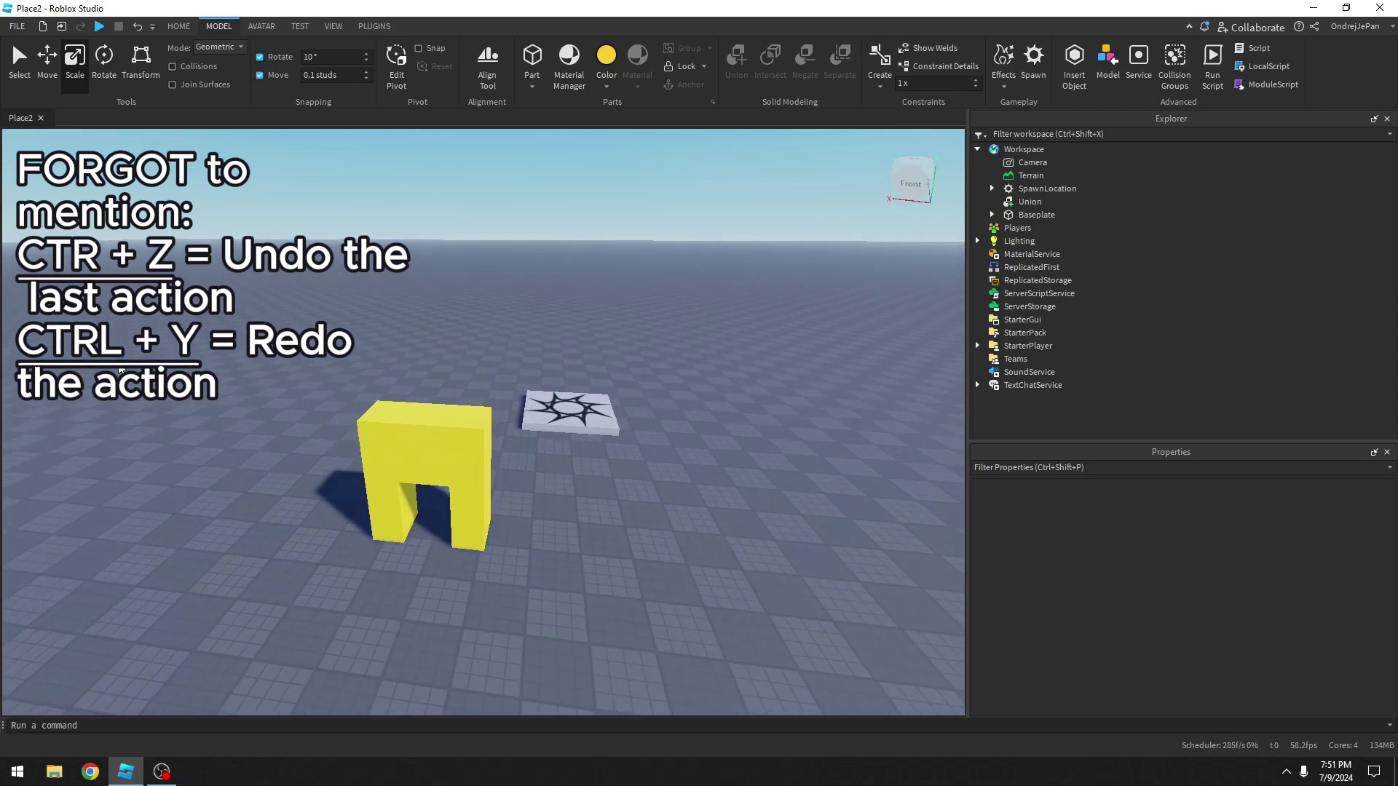
key(a)
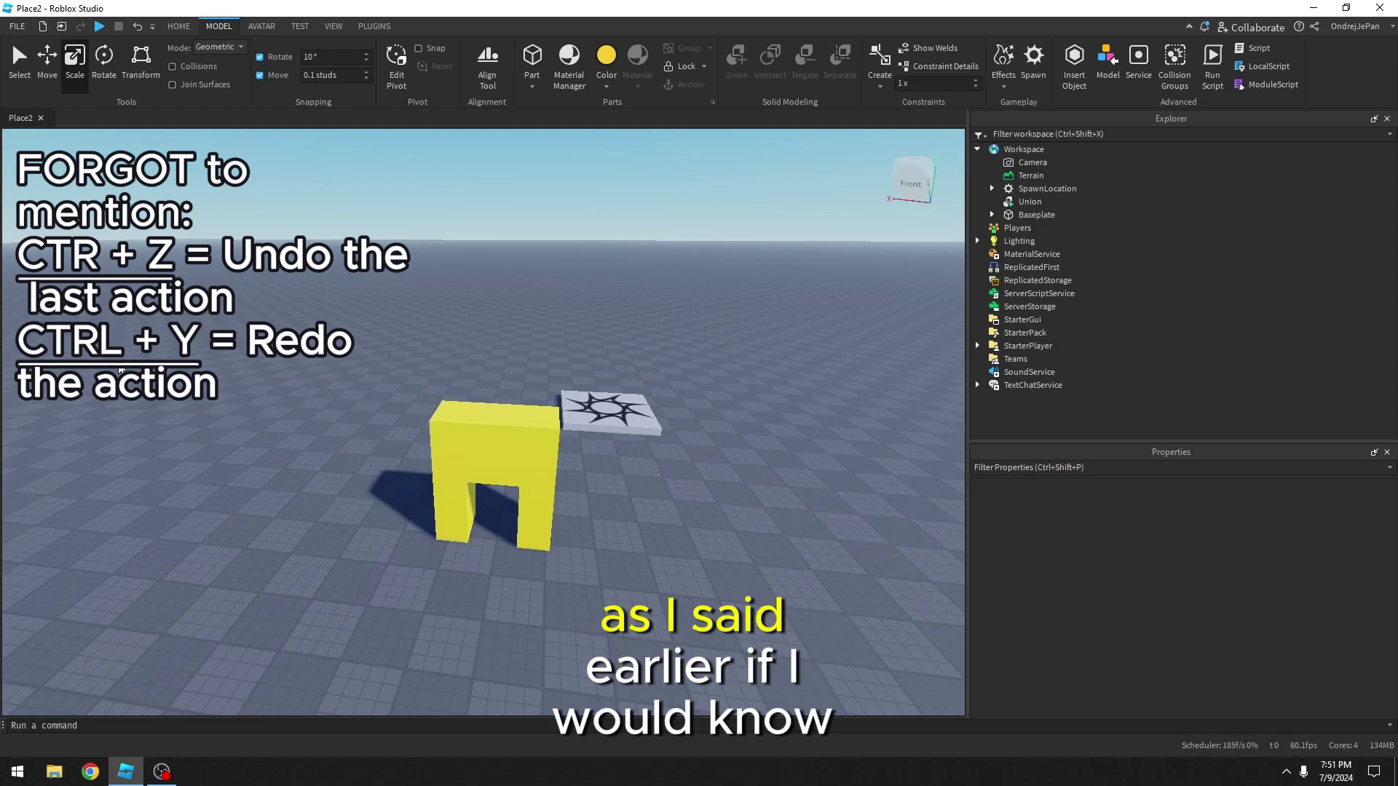
key(d)
key(w)
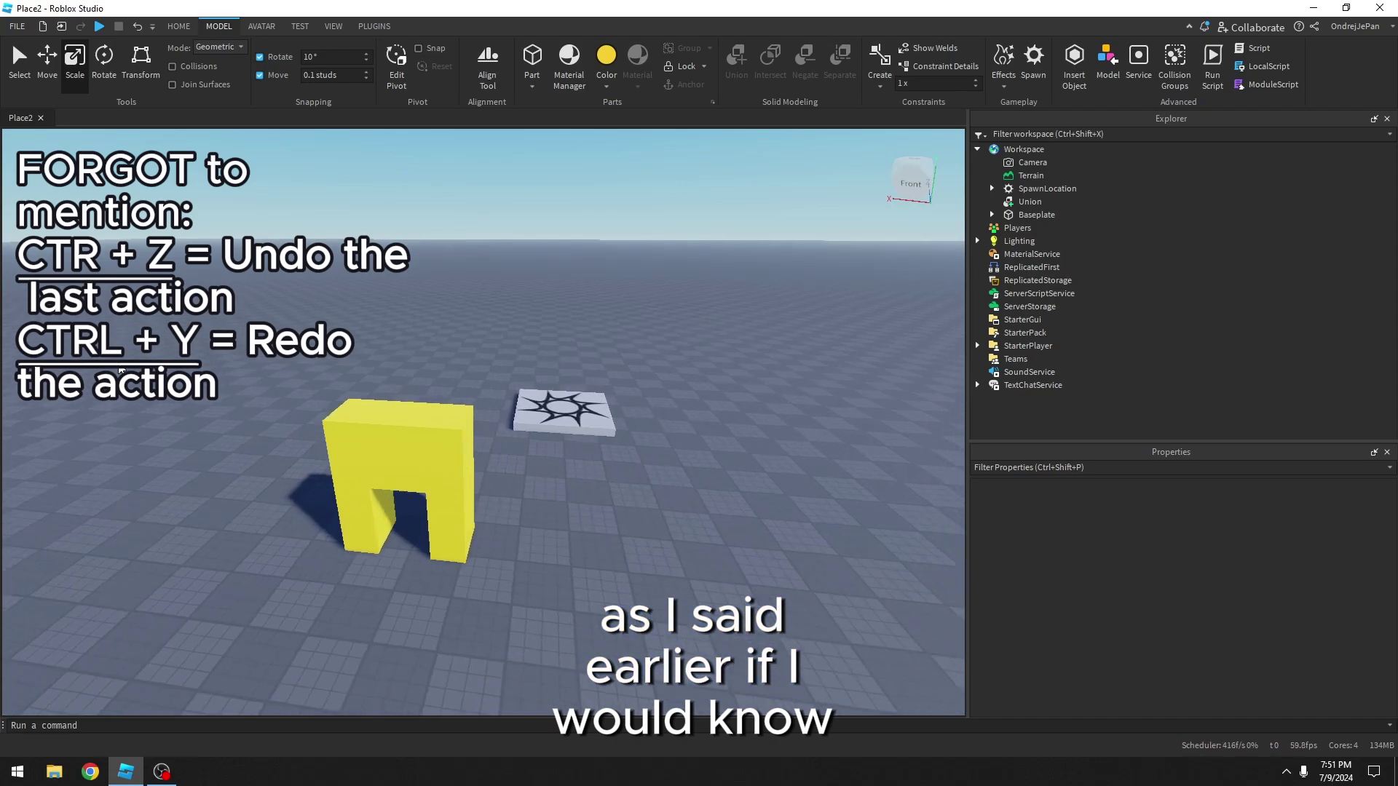
right_drag(462, 477, 432, 429)
key(s)
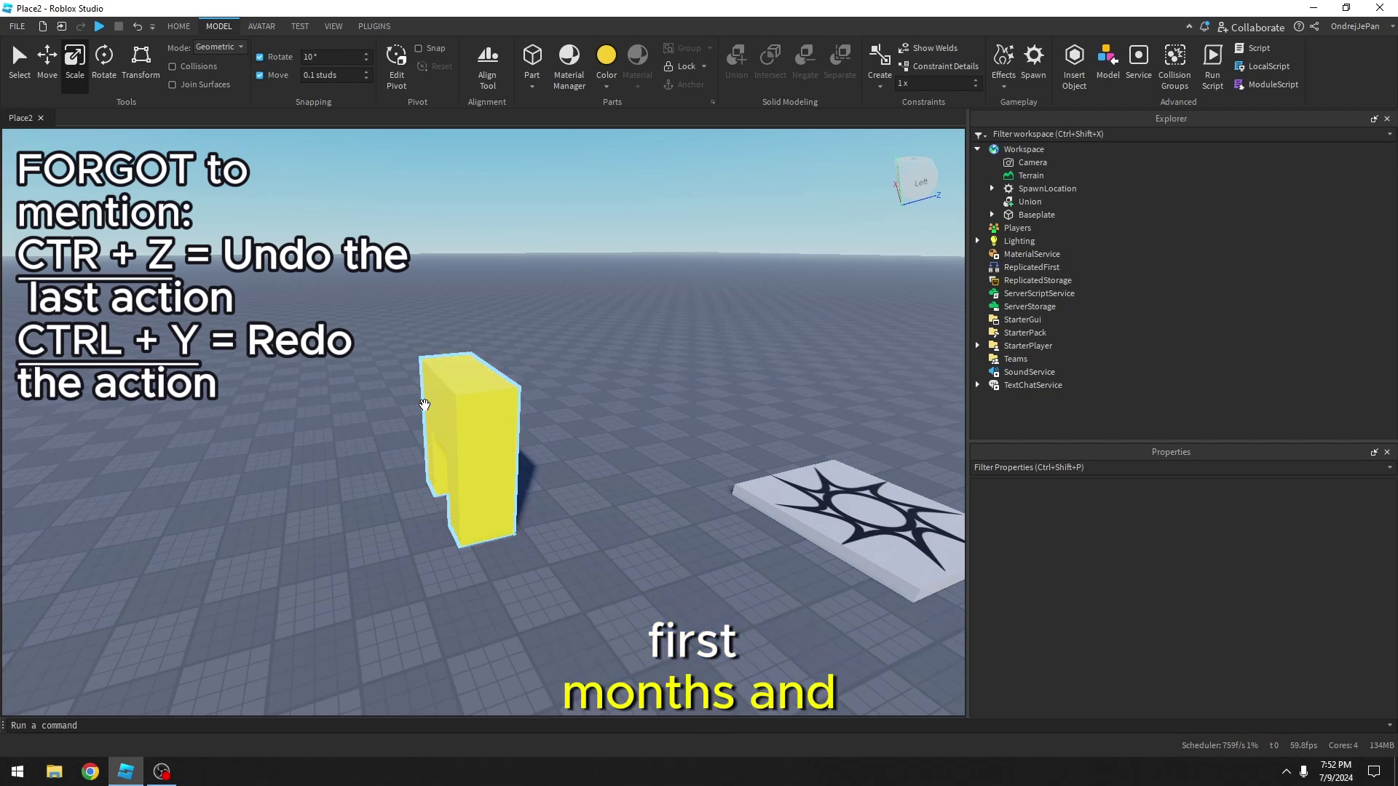
key(a)
scroll(425, 406, up, 2)
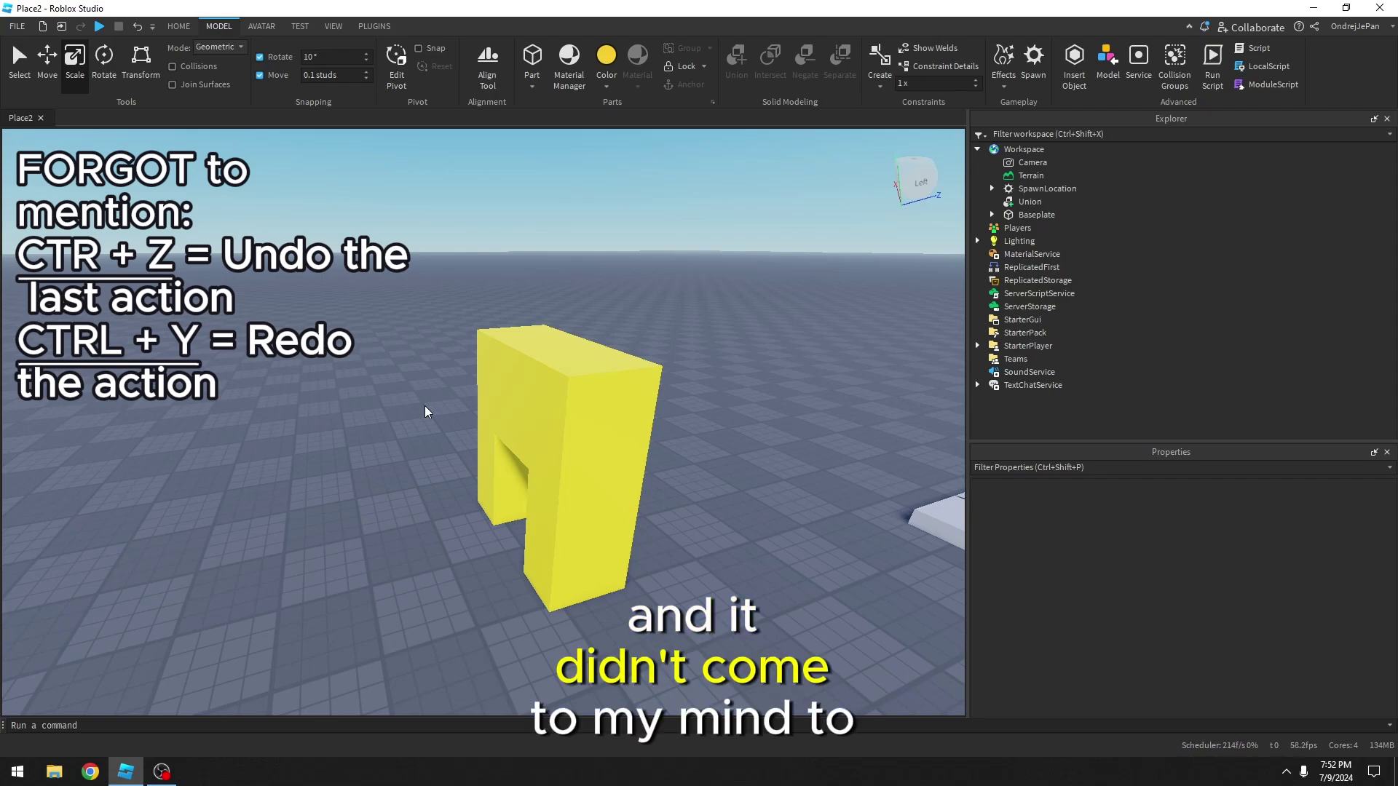
scroll(425, 405, down, 4)
scroll(425, 405, up, 4)
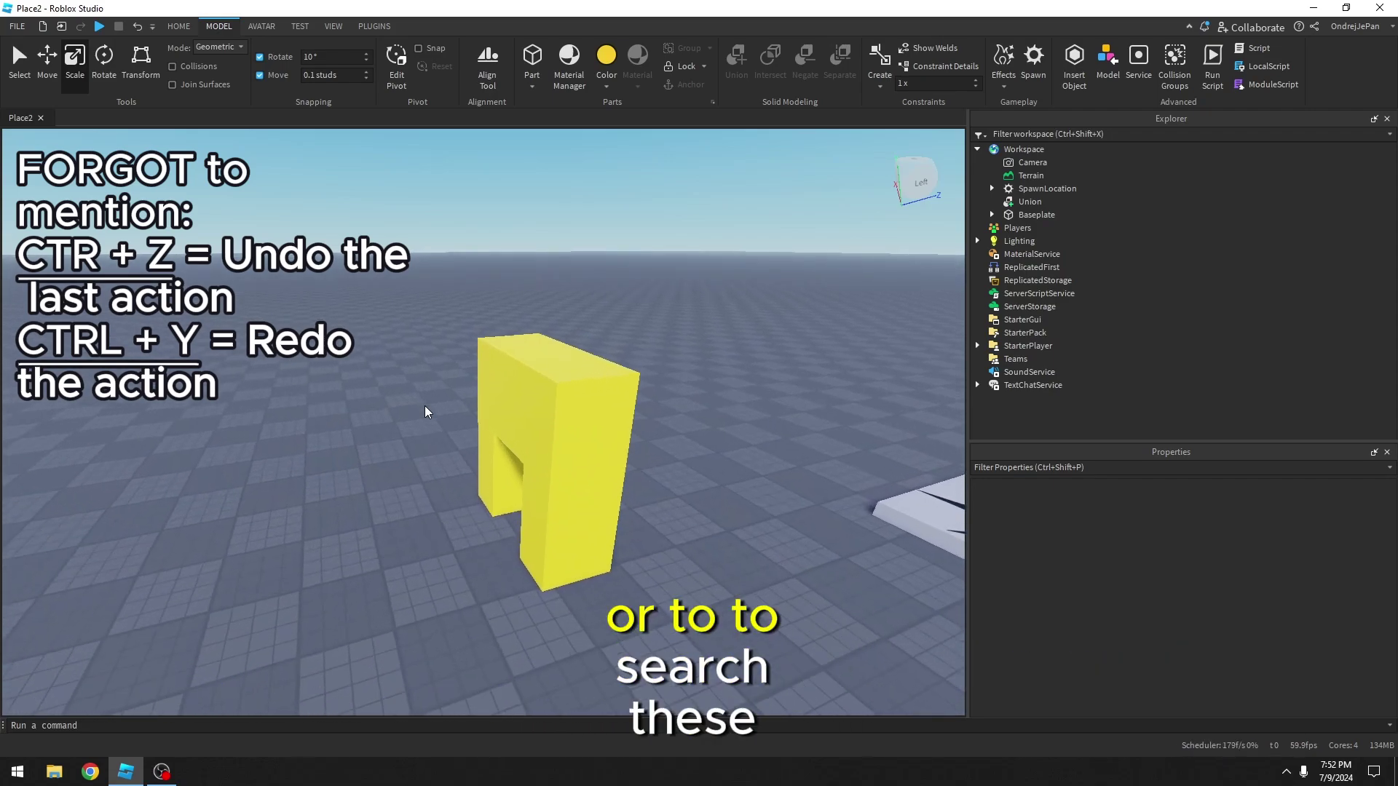
scroll(524, 456, down, 4)
scroll(561, 480, up, 6)
scroll(562, 471, down, 5)
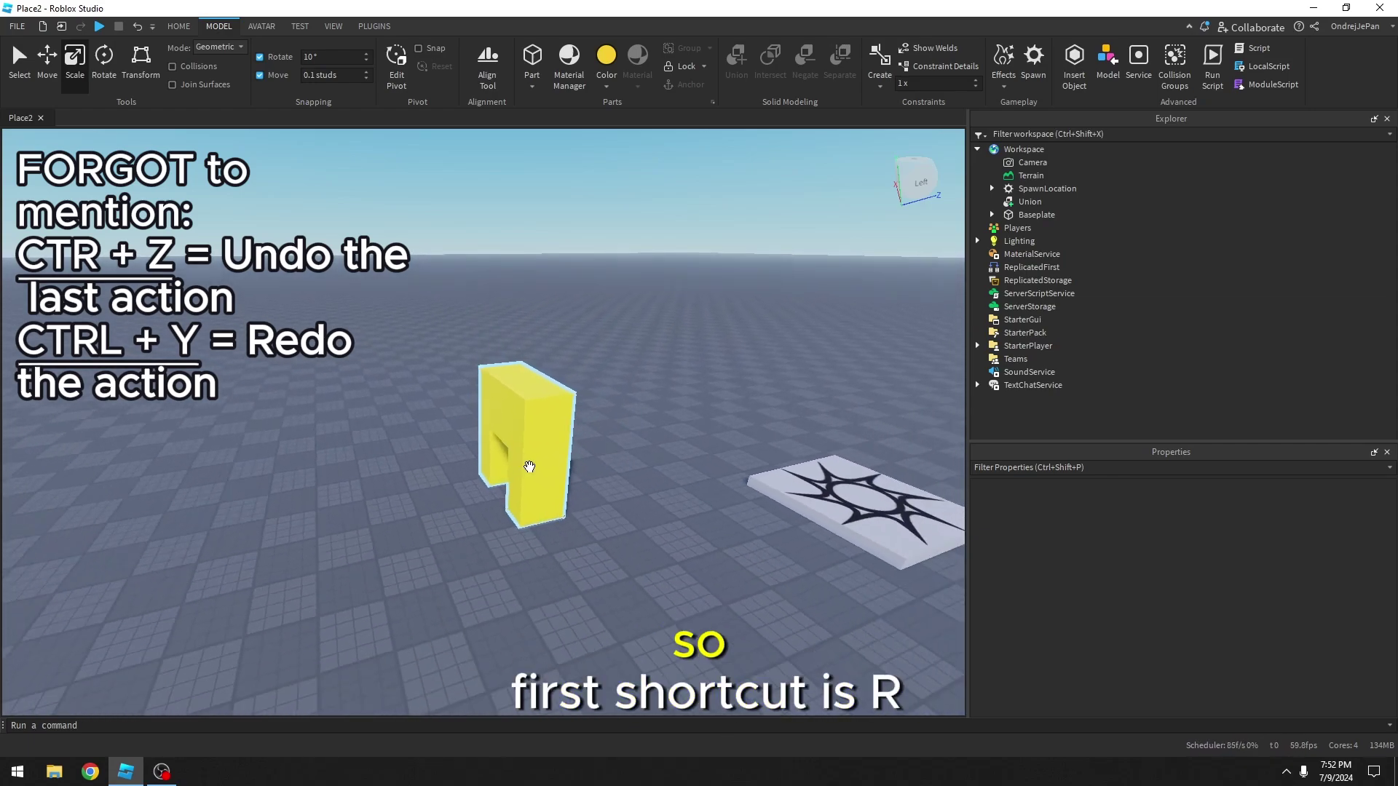
scroll(529, 467, down, 2)
- Select the yellow arch union and rotate it repeatedly about its vertical axis while moving it across the baseplate
click(484, 509)
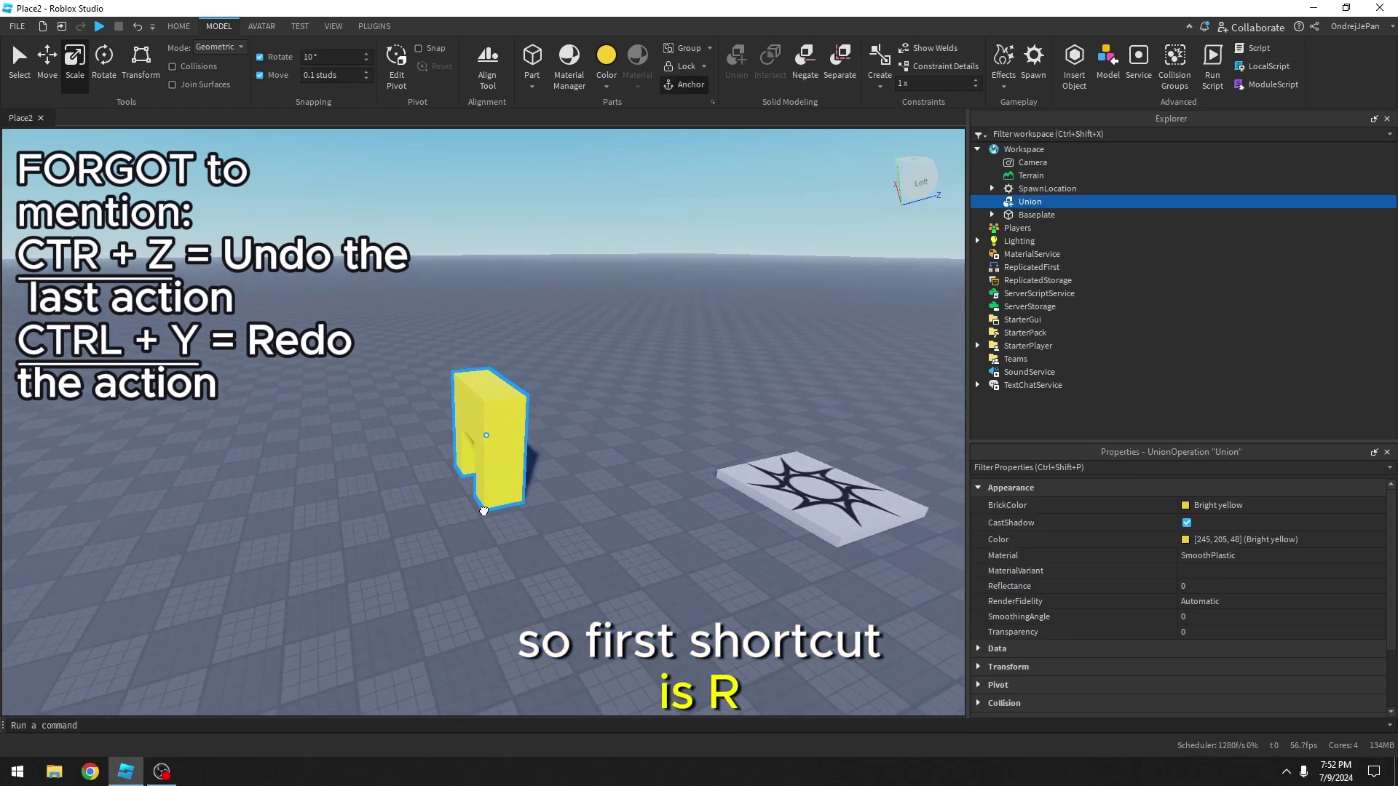
key(ctrl+r)
key(ctrl+r)
key(ctrl+r)
key(ctrl+r)
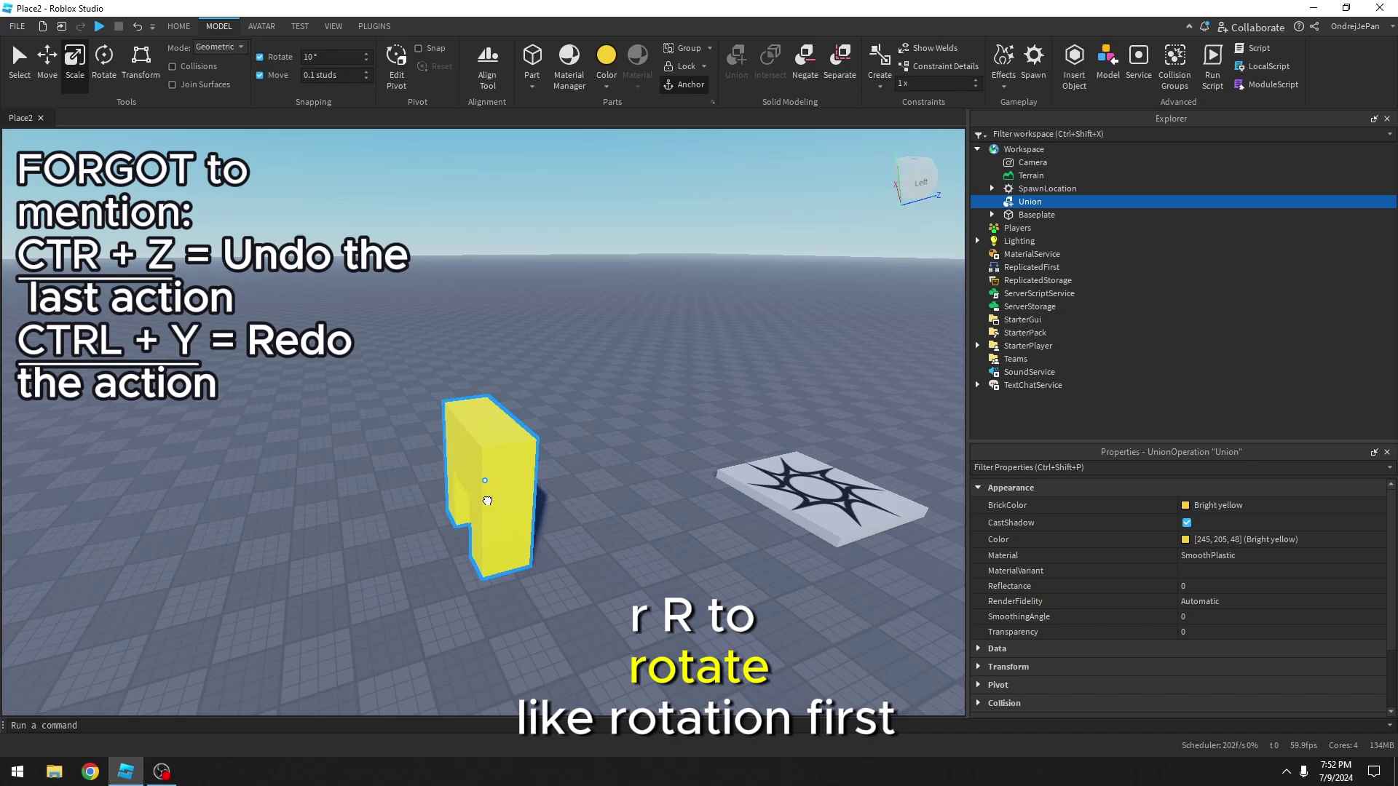
key(ctrl+r)
scroll(493, 493, up, 4)
drag(493, 496, 498, 551)
key(r)
key(r)
key(r)
key(r)
key(r)
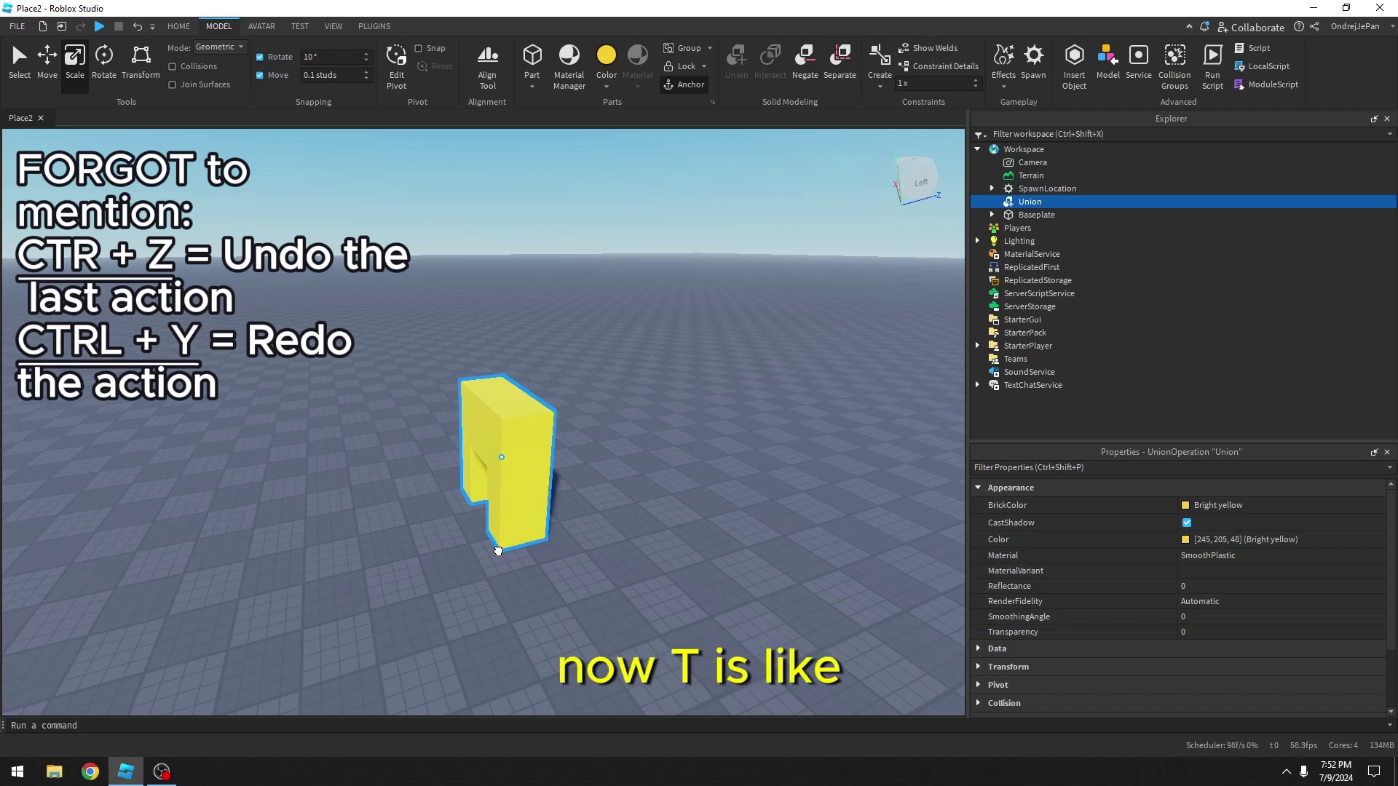
- Tilt the yellow arch repeatedly while moving it, and set it down standing upright on the baseplate
key(t)
key(t)
key(t)
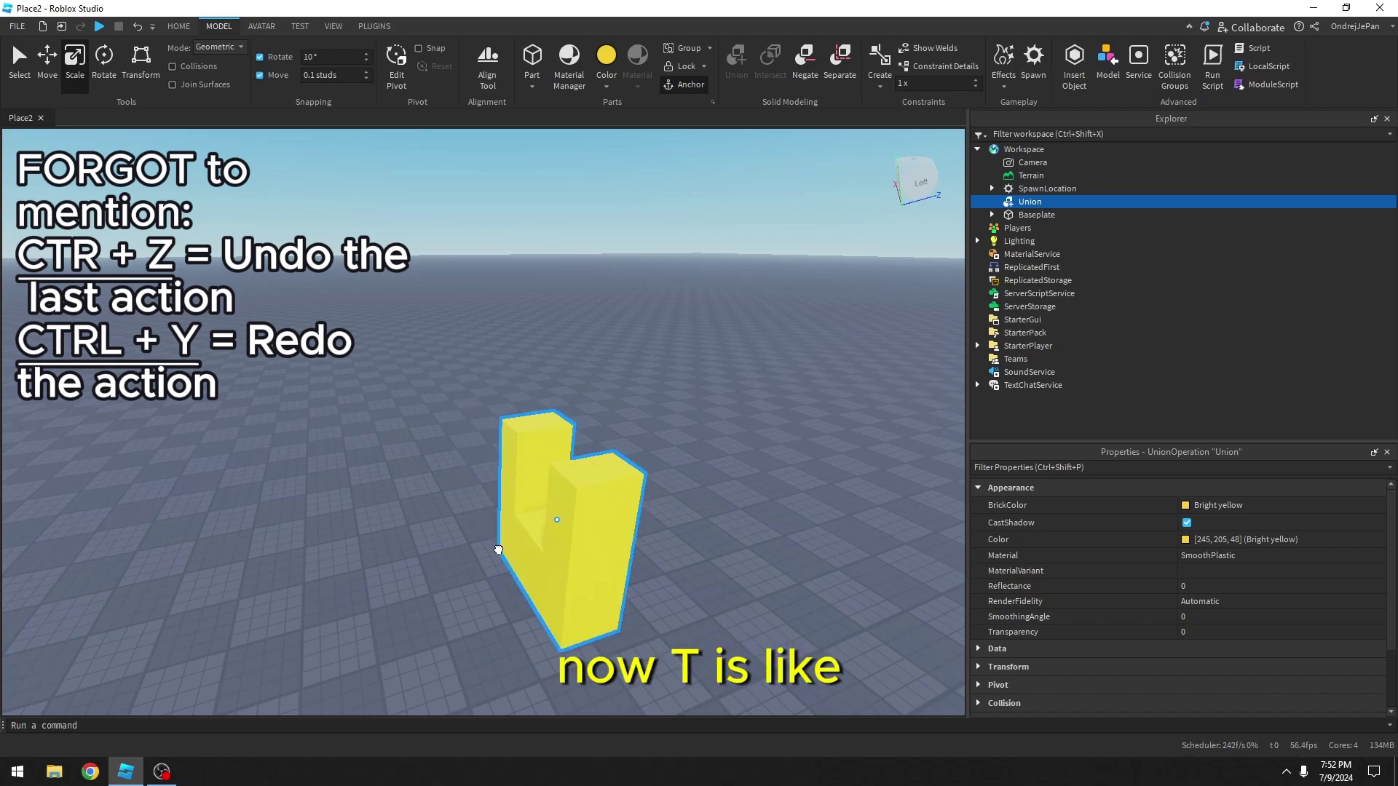
key(t)
key(t)
key(t)
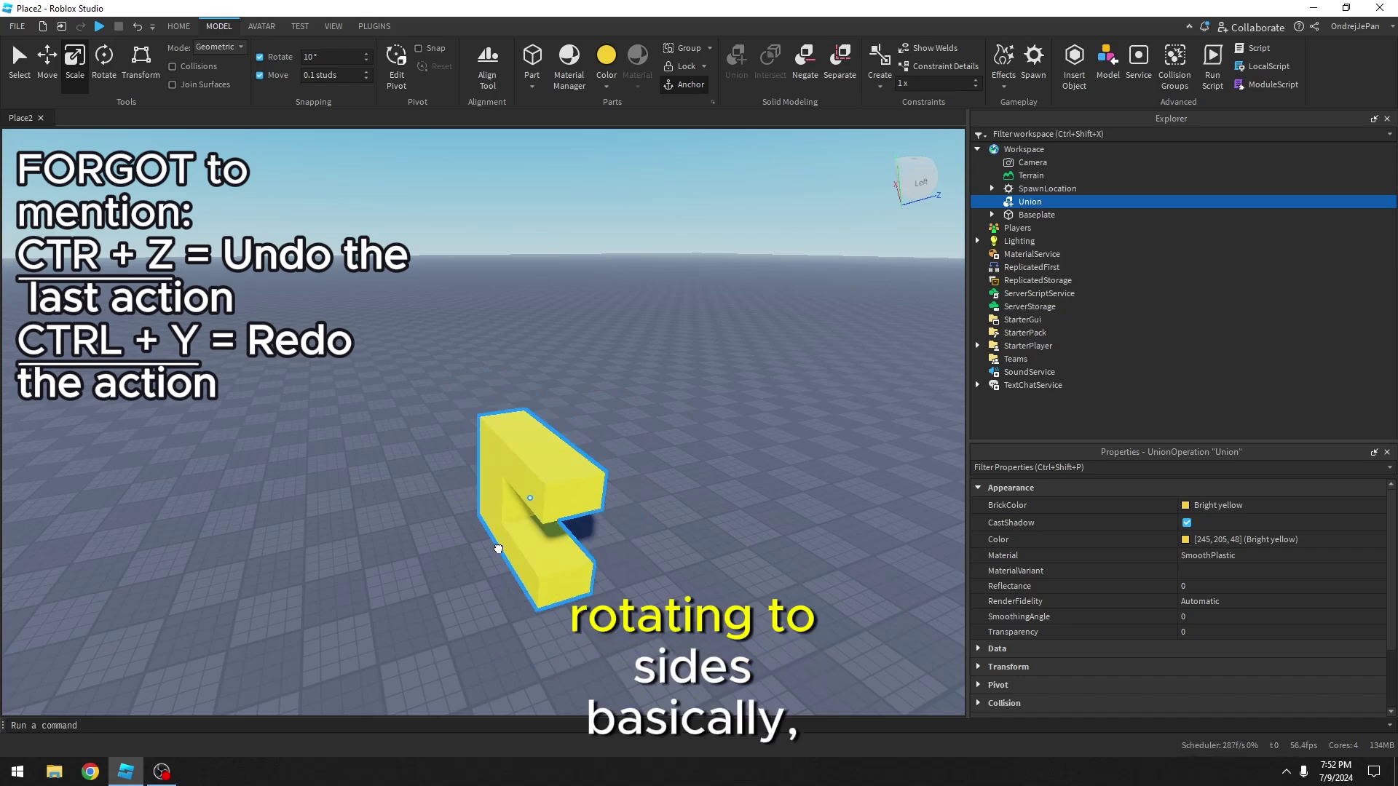
key(t)
key(t)
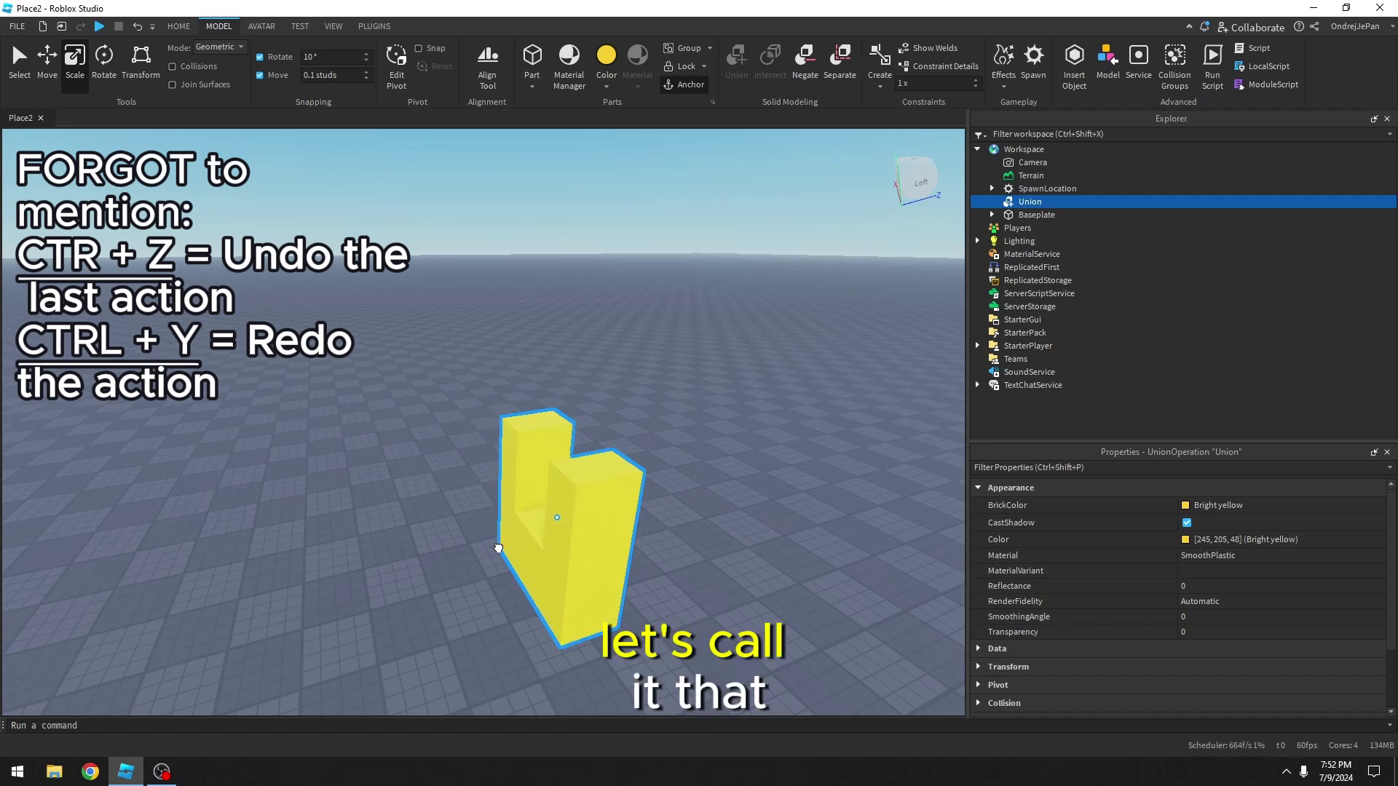
key(t)
key(t)
key(t)
key(t)
key(t)
key(t)
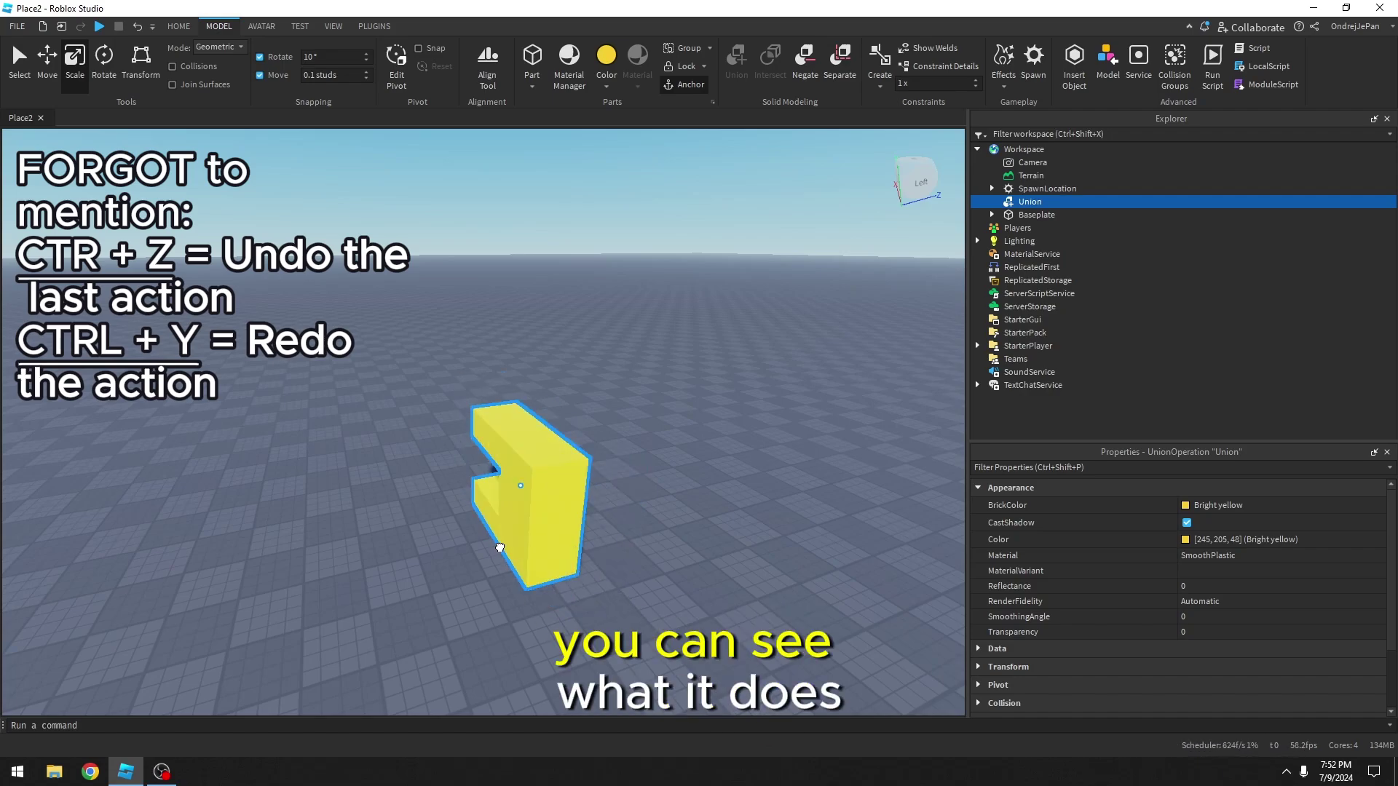
key(t)
key(t)
key(t)
key(t)
key(t)
key(t)
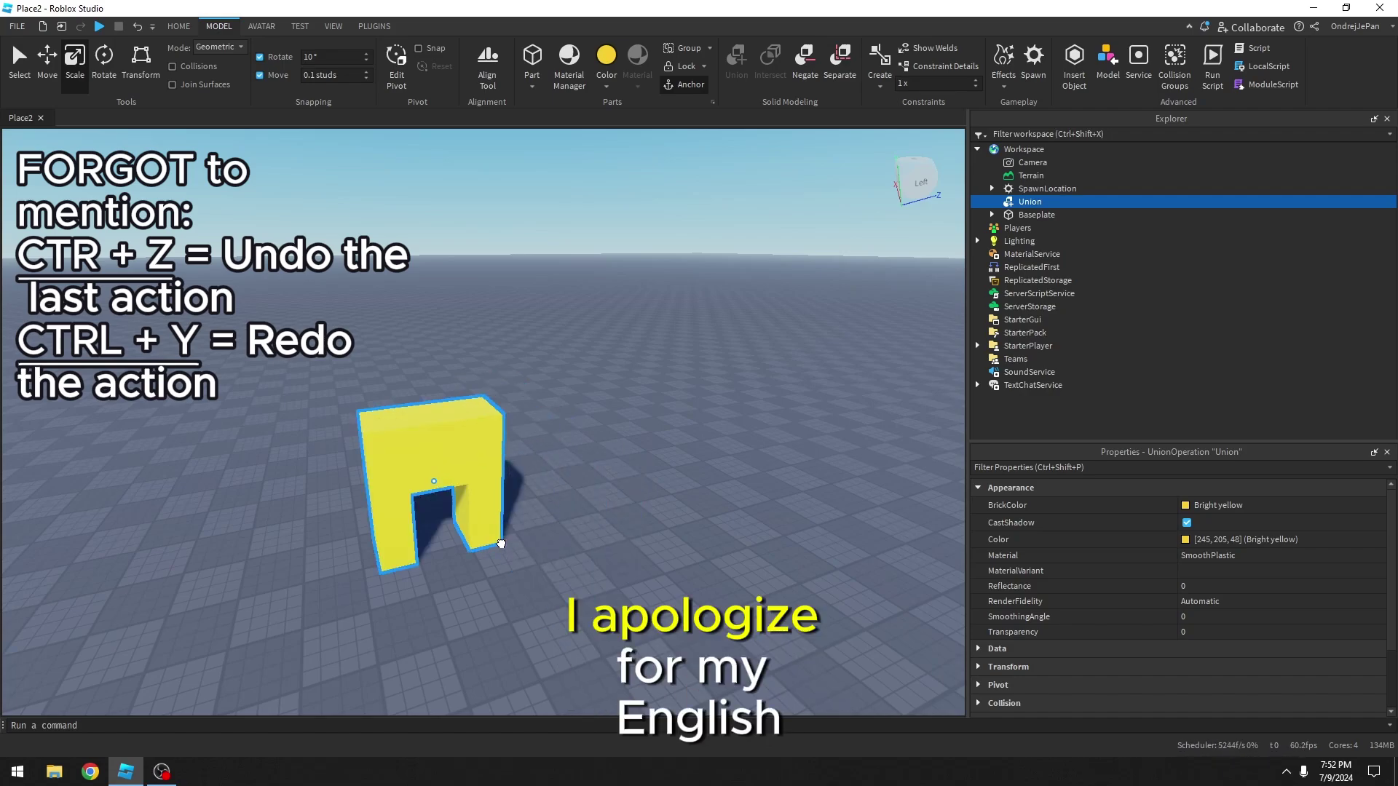
drag(501, 543, 469, 522)
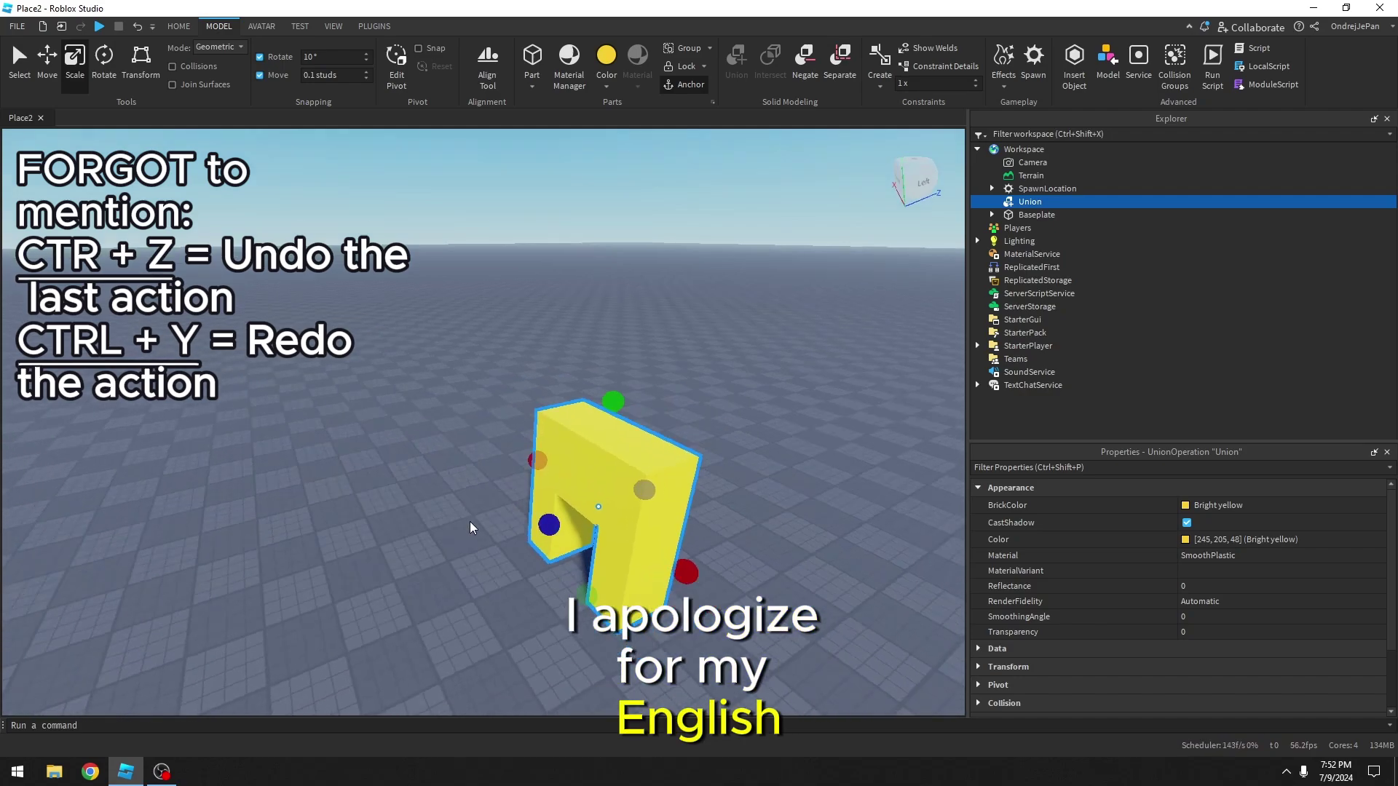
- Duplicate the yellow arch and separate the two arches so they stand next to each other on the baseplate
scroll(470, 521, up, 5)
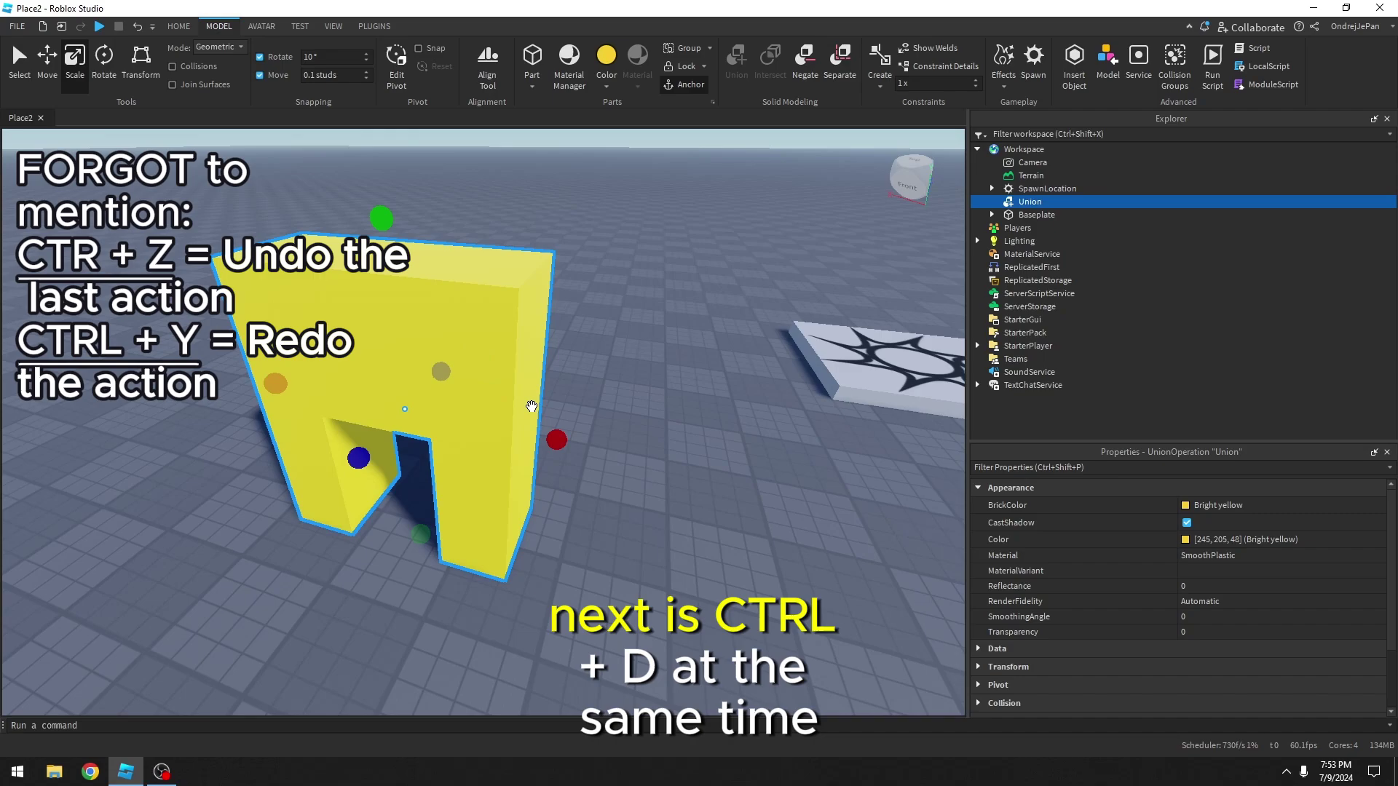
scroll(517, 417, down, 3)
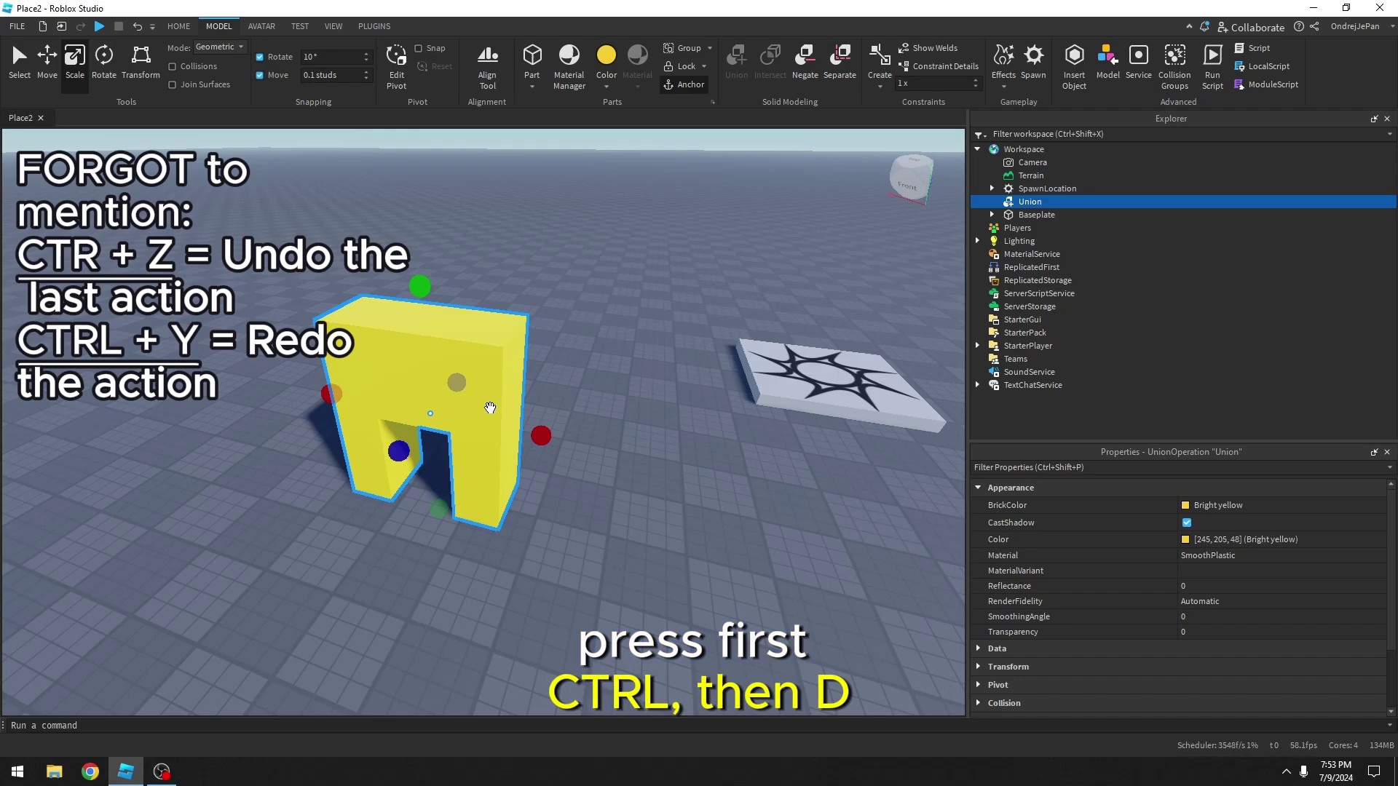
key(ctrl+d)
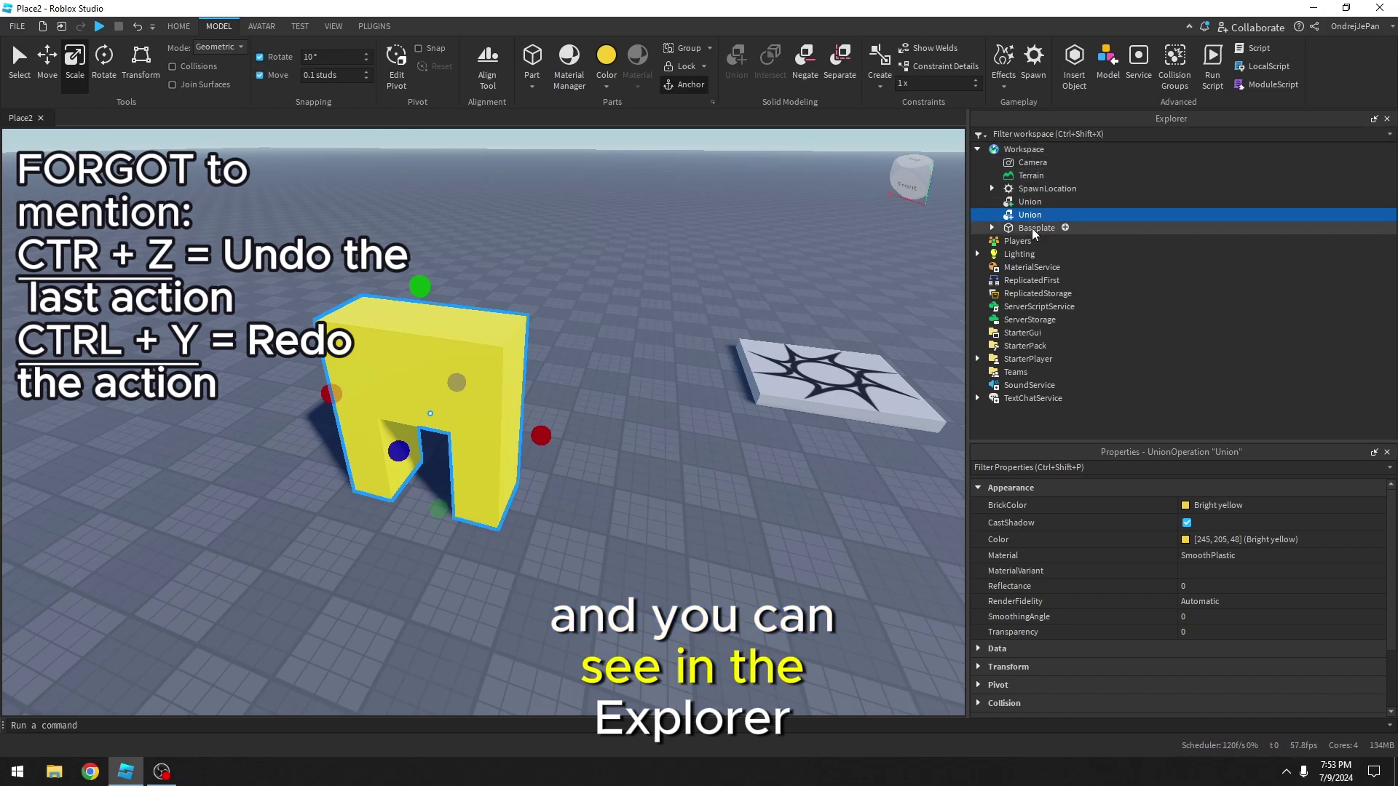
click(549, 396)
drag(467, 374, 498, 501)
key(s)
key(d)
key(w)
key(a)
key(s)
key(w)
key(d)
key(w)
key(a)
key(s)
scroll(880, 341, up, 3)
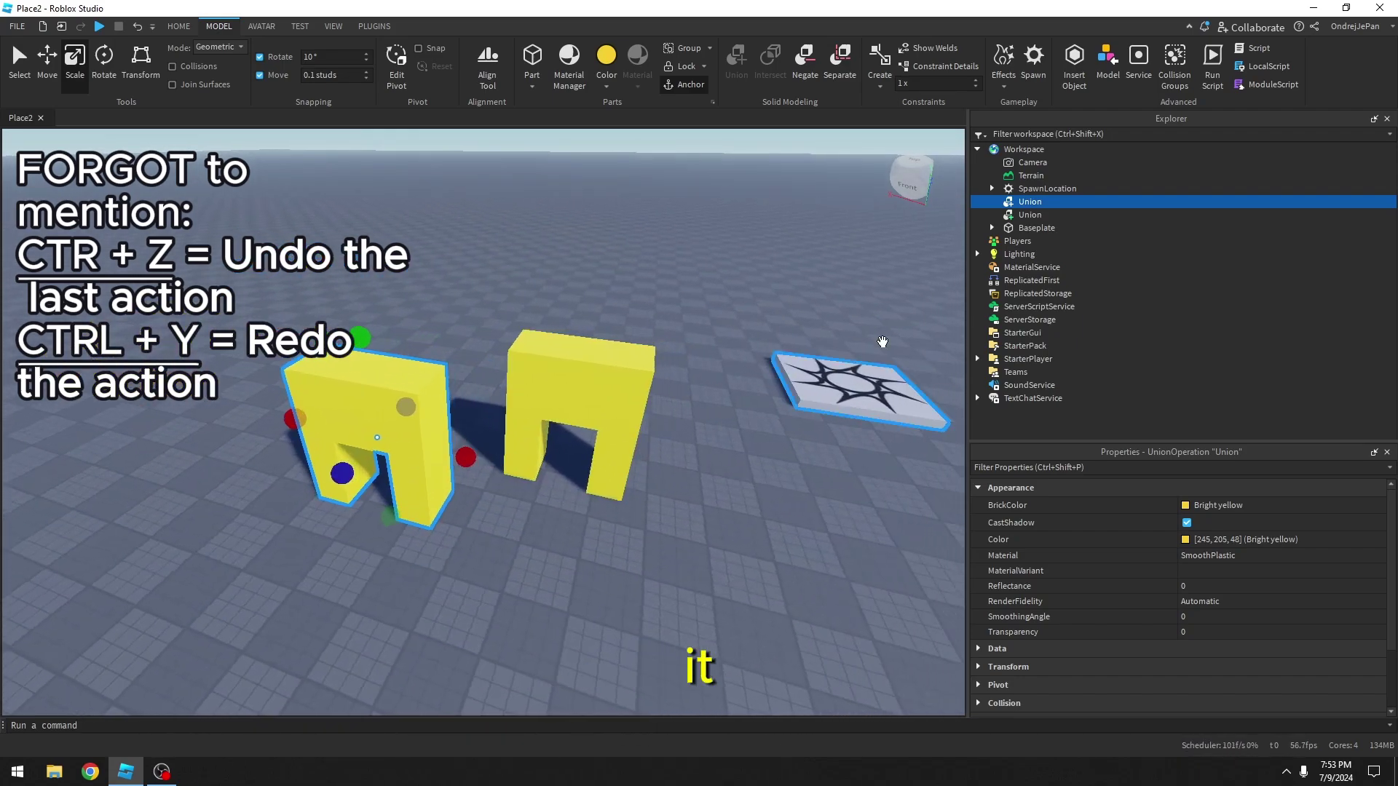
scroll(879, 341, down, 2)
scroll(478, 408, up, 3)
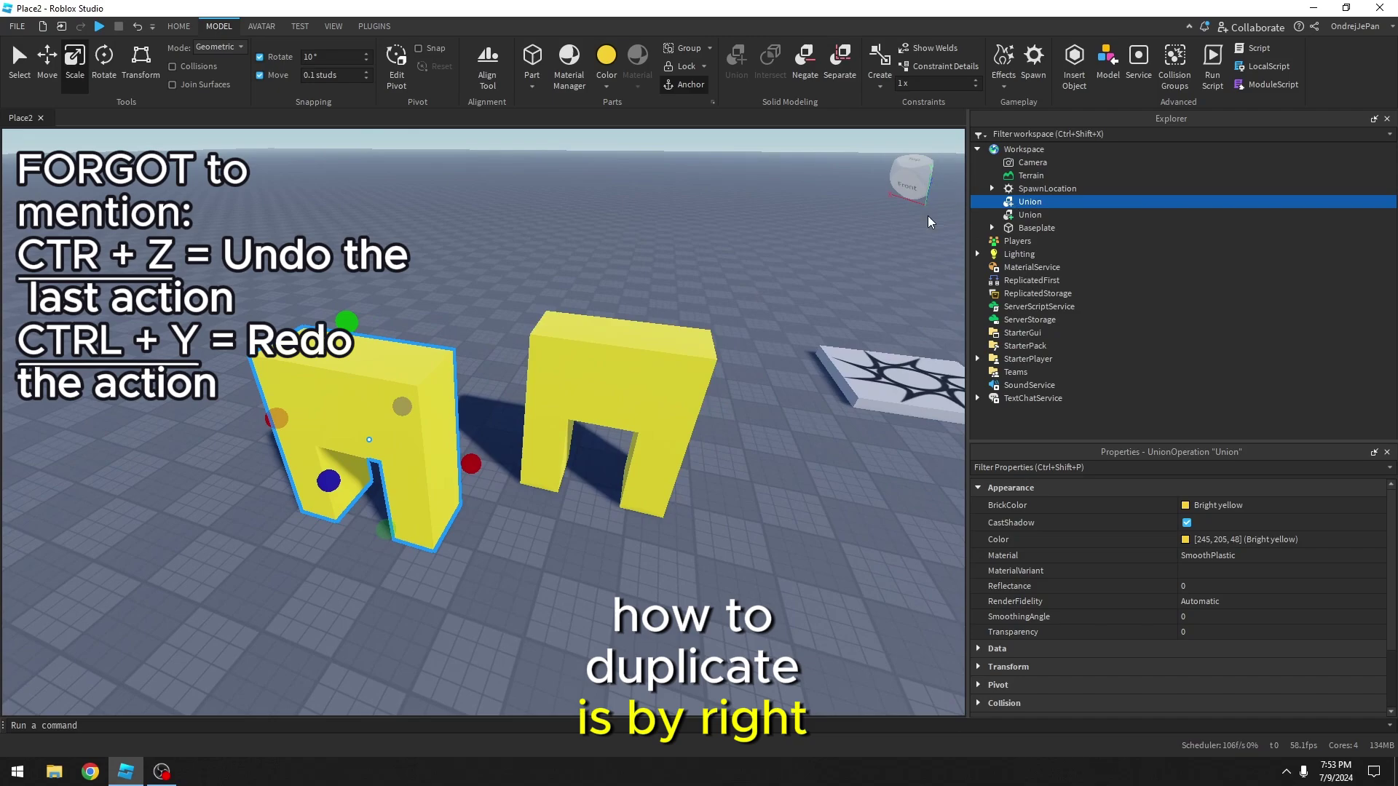
- Duplicate the selected arch again and place the copy in front of the other two
right_click(407, 385)
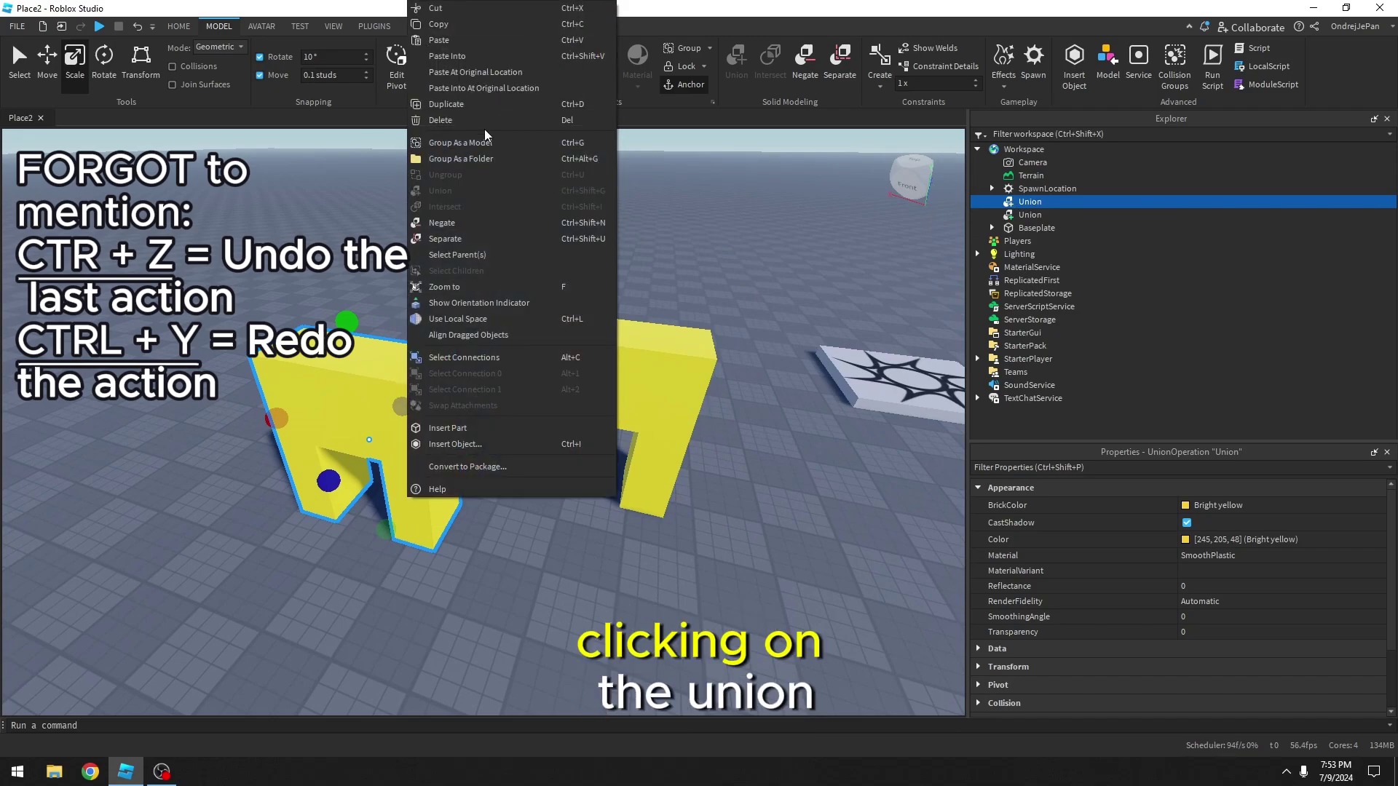
click(455, 104)
drag(405, 381, 415, 596)
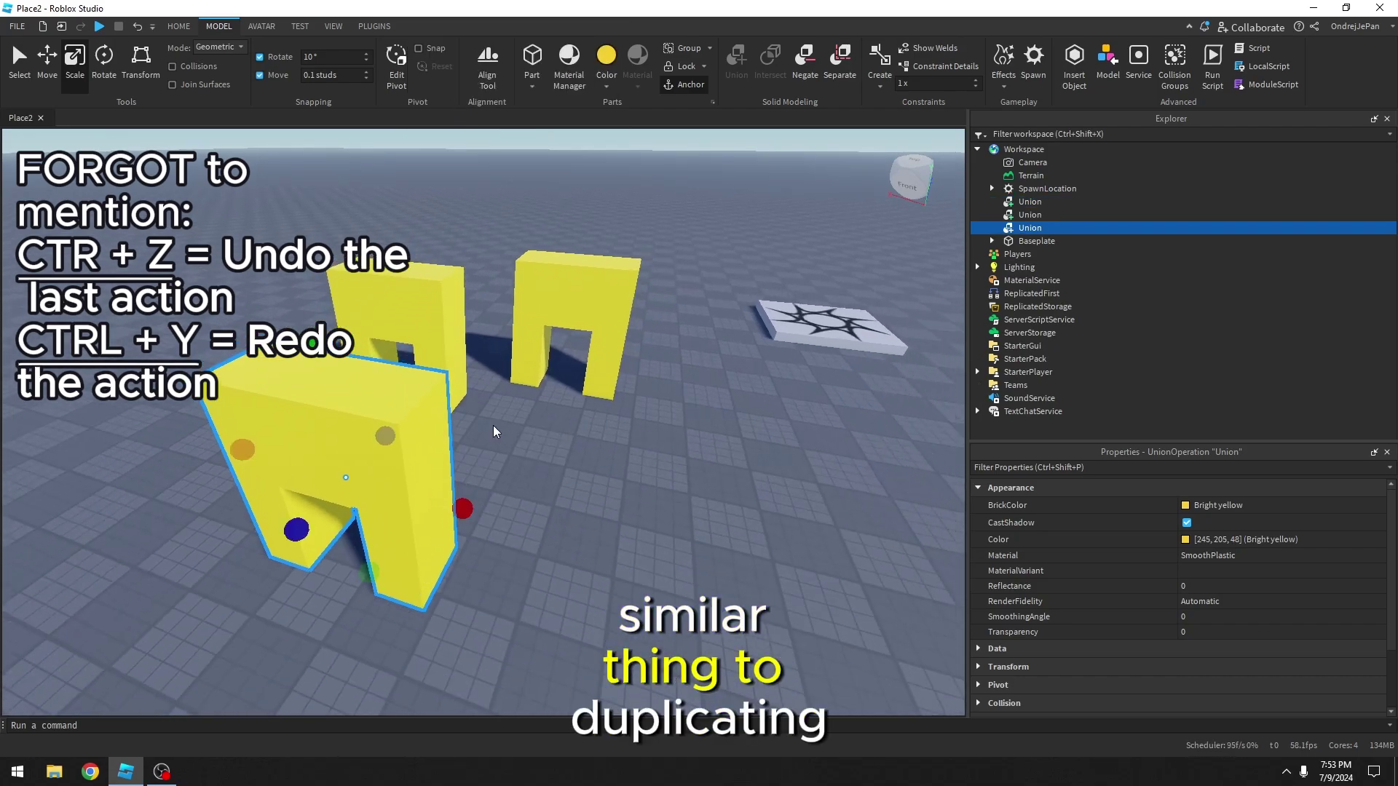
- Paste a copy of the front arch and arrange the two on the baseplate so they stand side by side
key(s)
key(q)
key(w)
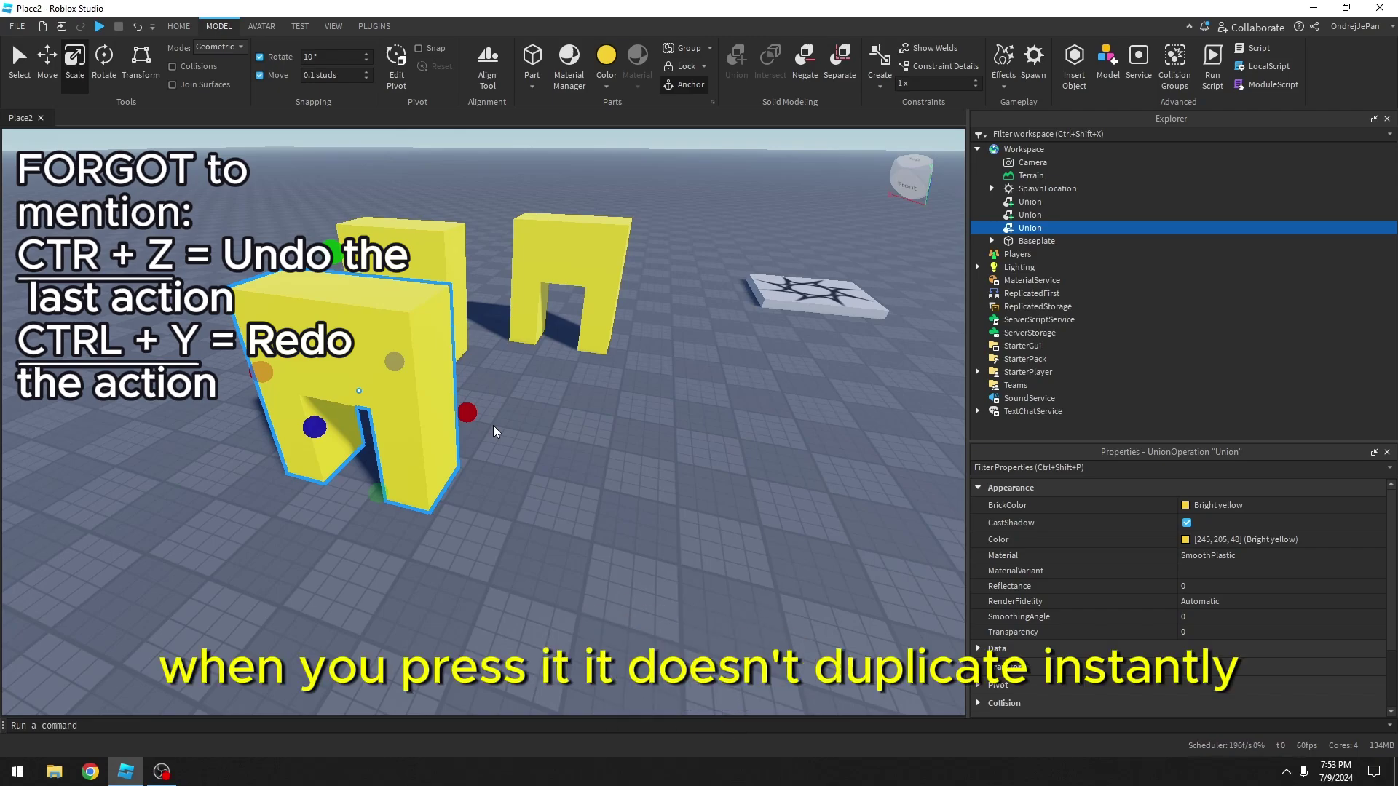
scroll(492, 426, down, 2)
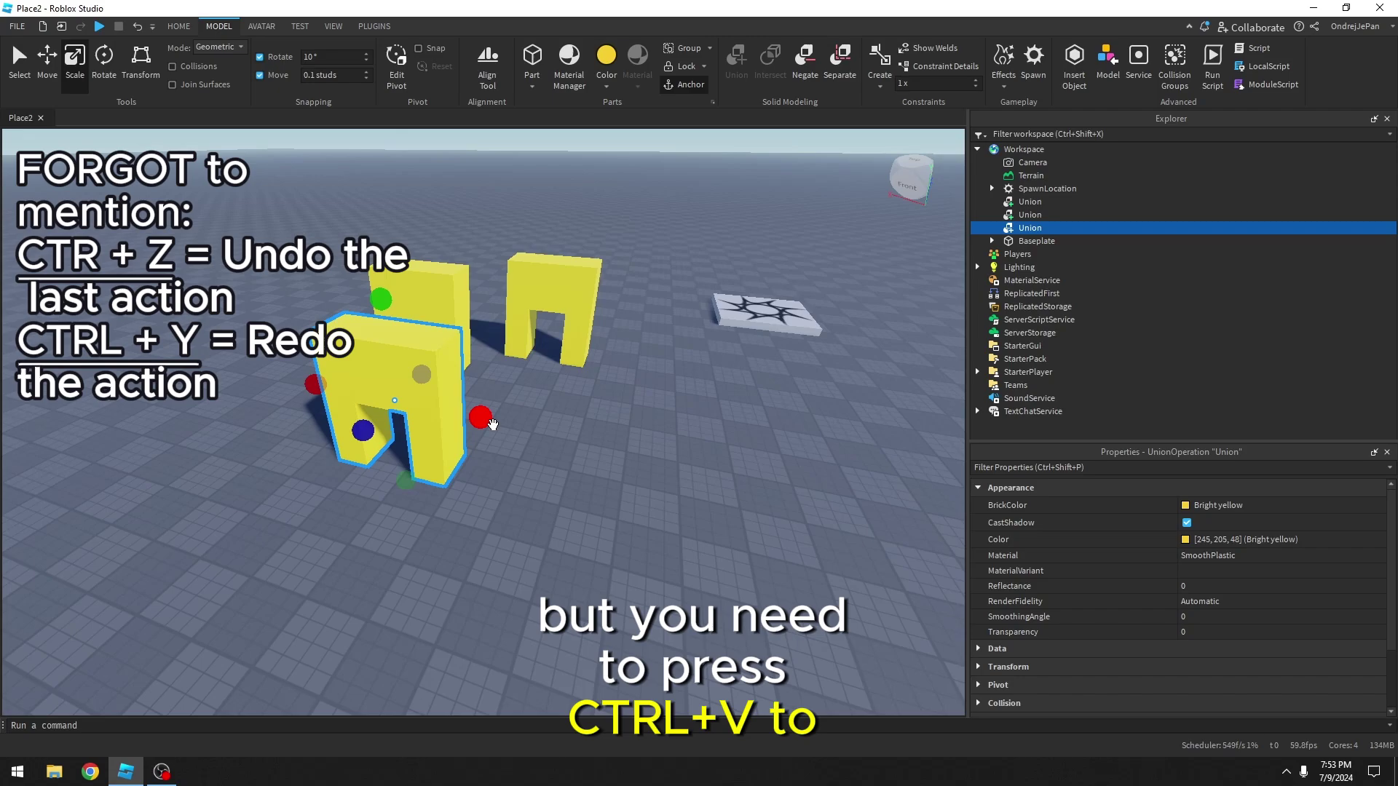
key(ctrl+v)
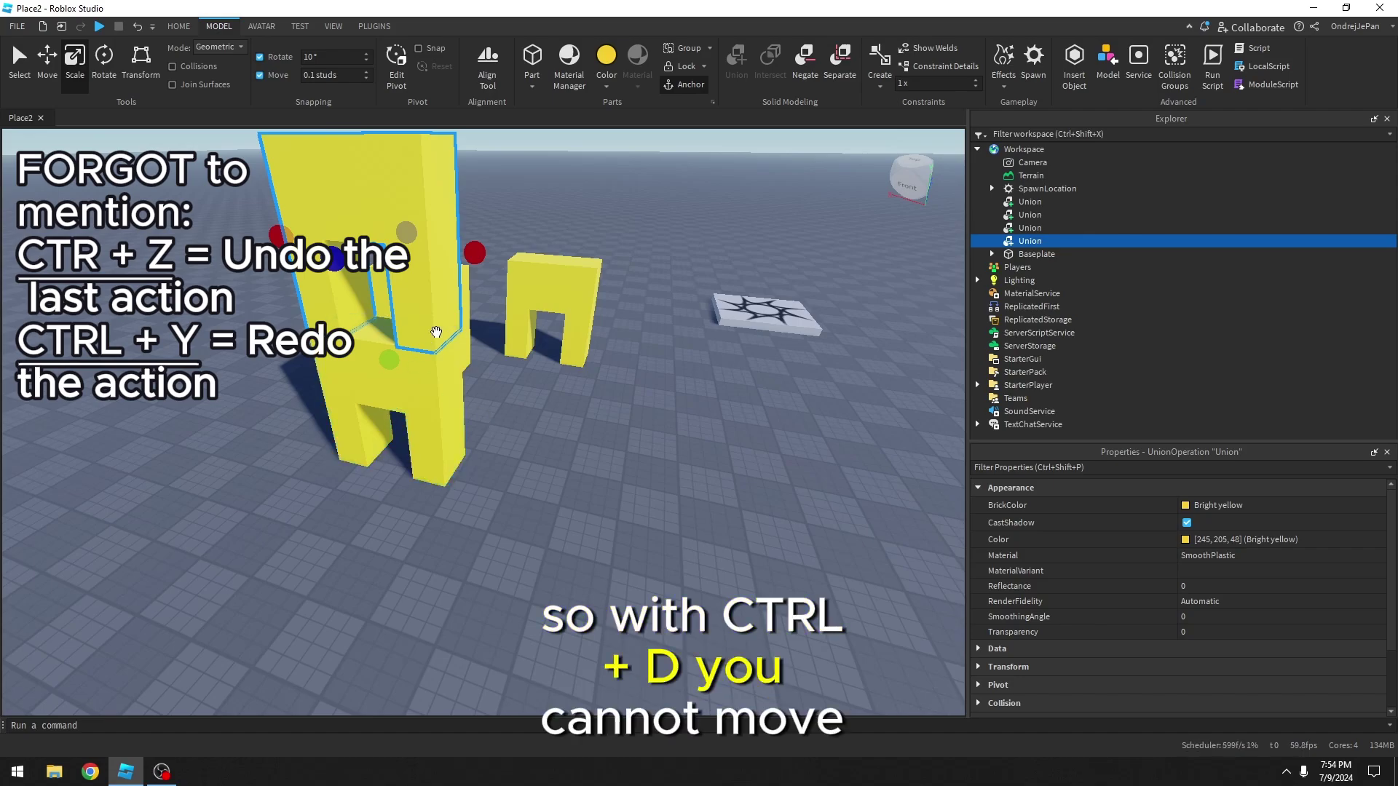
drag(437, 334, 675, 531)
click(393, 413)
drag(393, 412, 349, 467)
drag(548, 496, 542, 460)
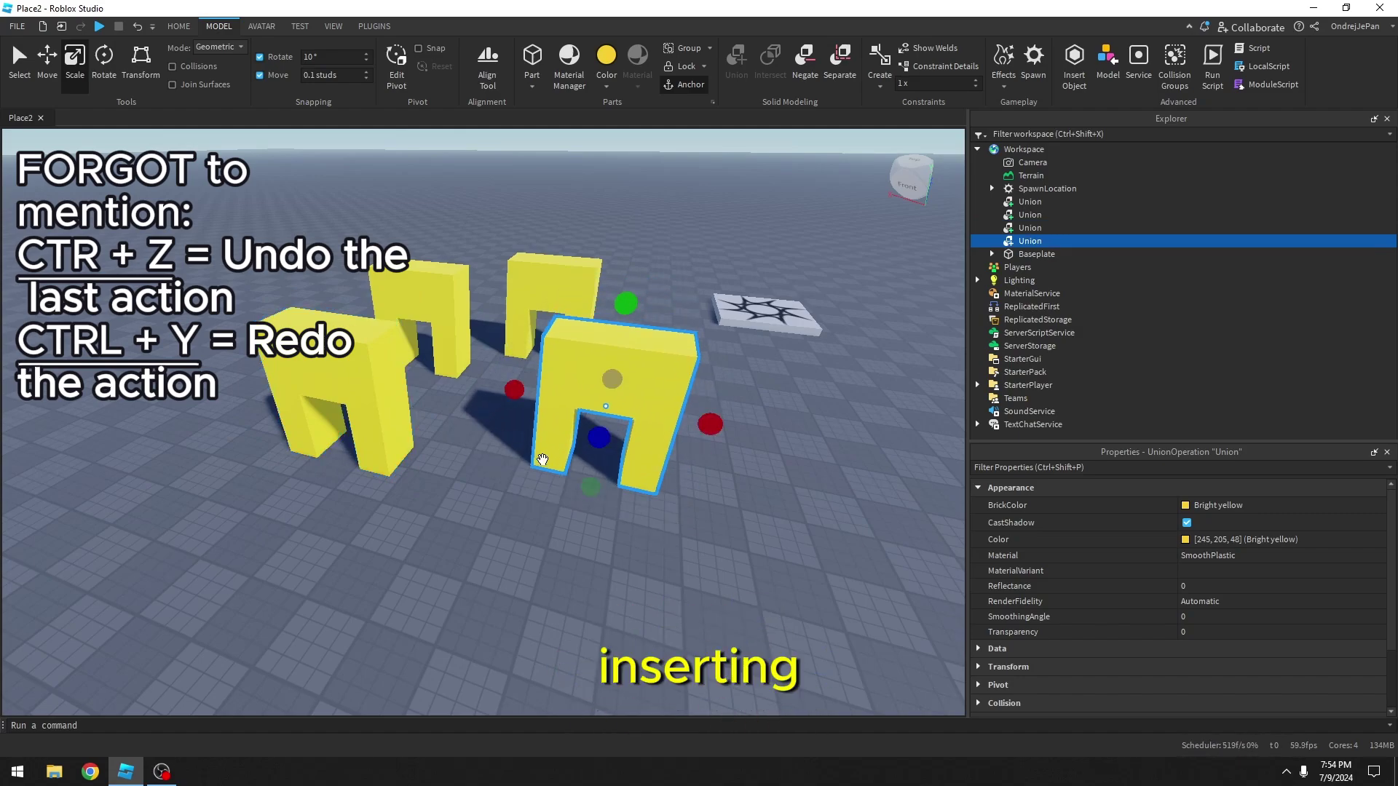
key(d)
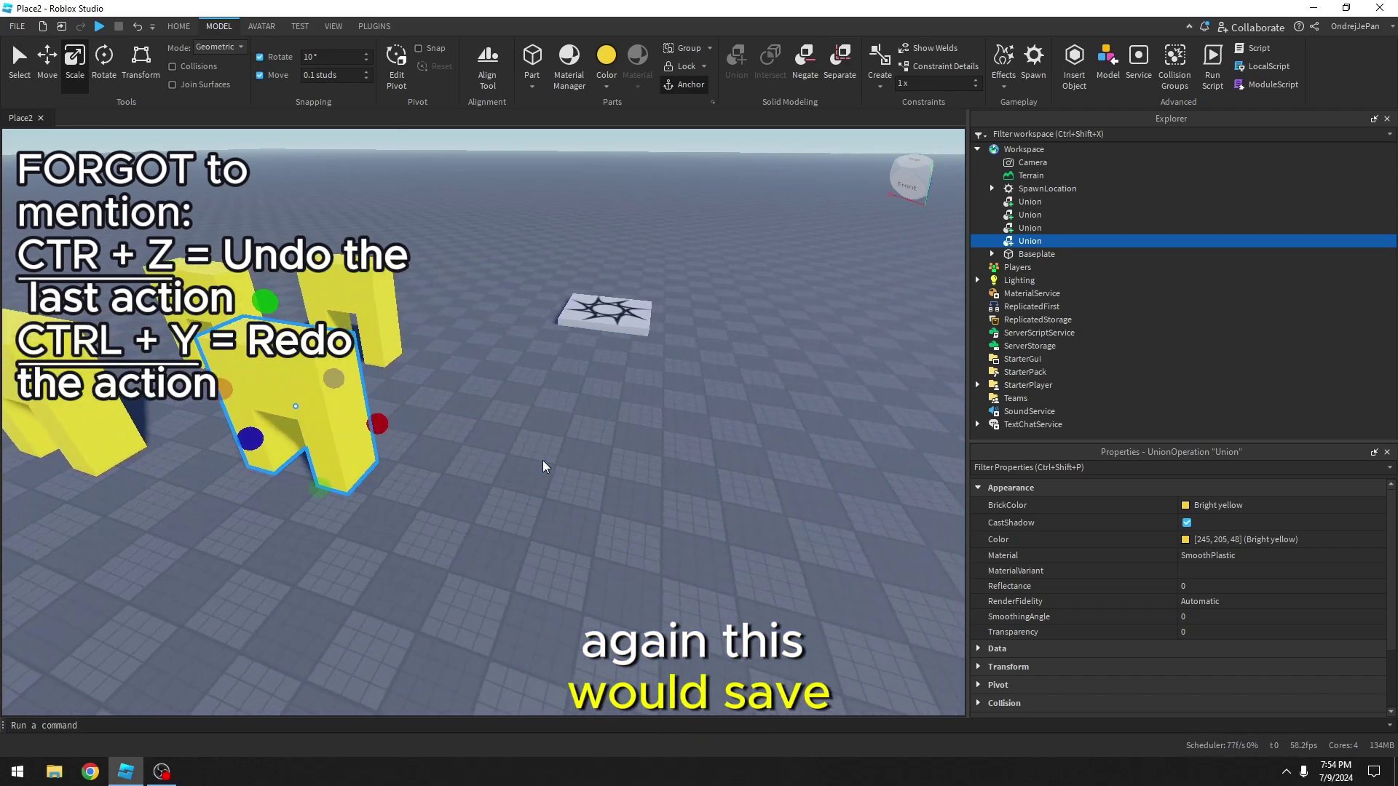
key(a)
key(a)
key(w)
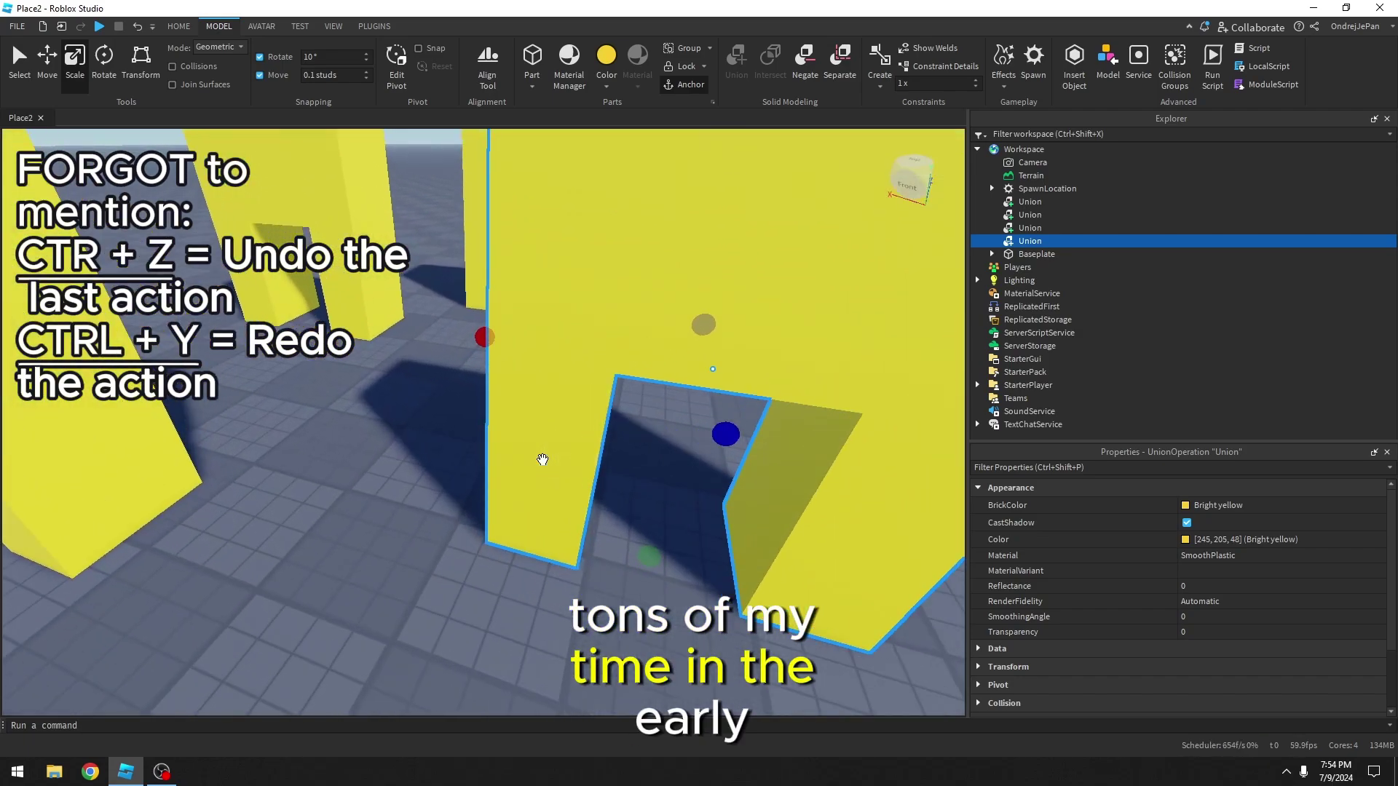
key(s)
key(d)
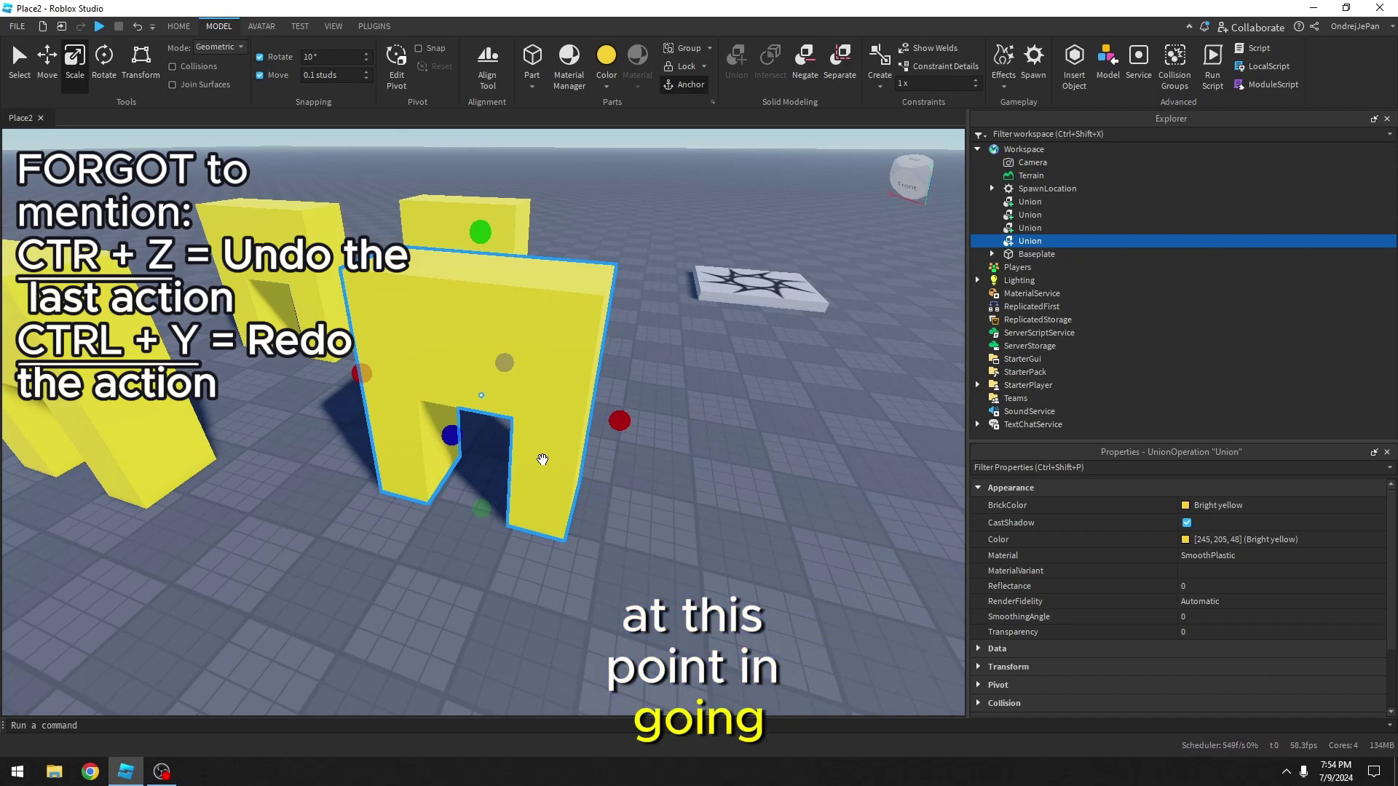
- Try out Negate on the selected arch union and undo the negation each time
right_click(542, 460)
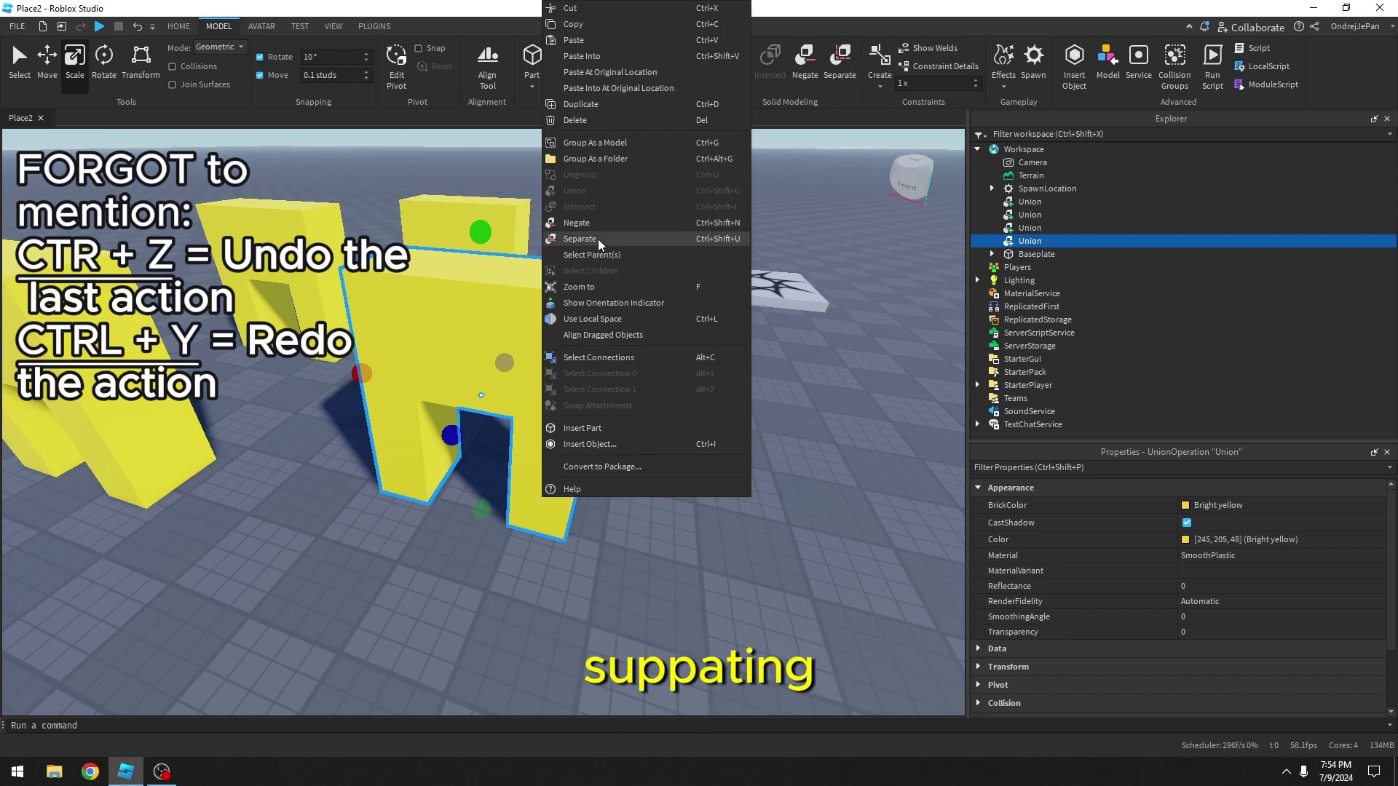
click(807, 64)
key(ctrl+z)
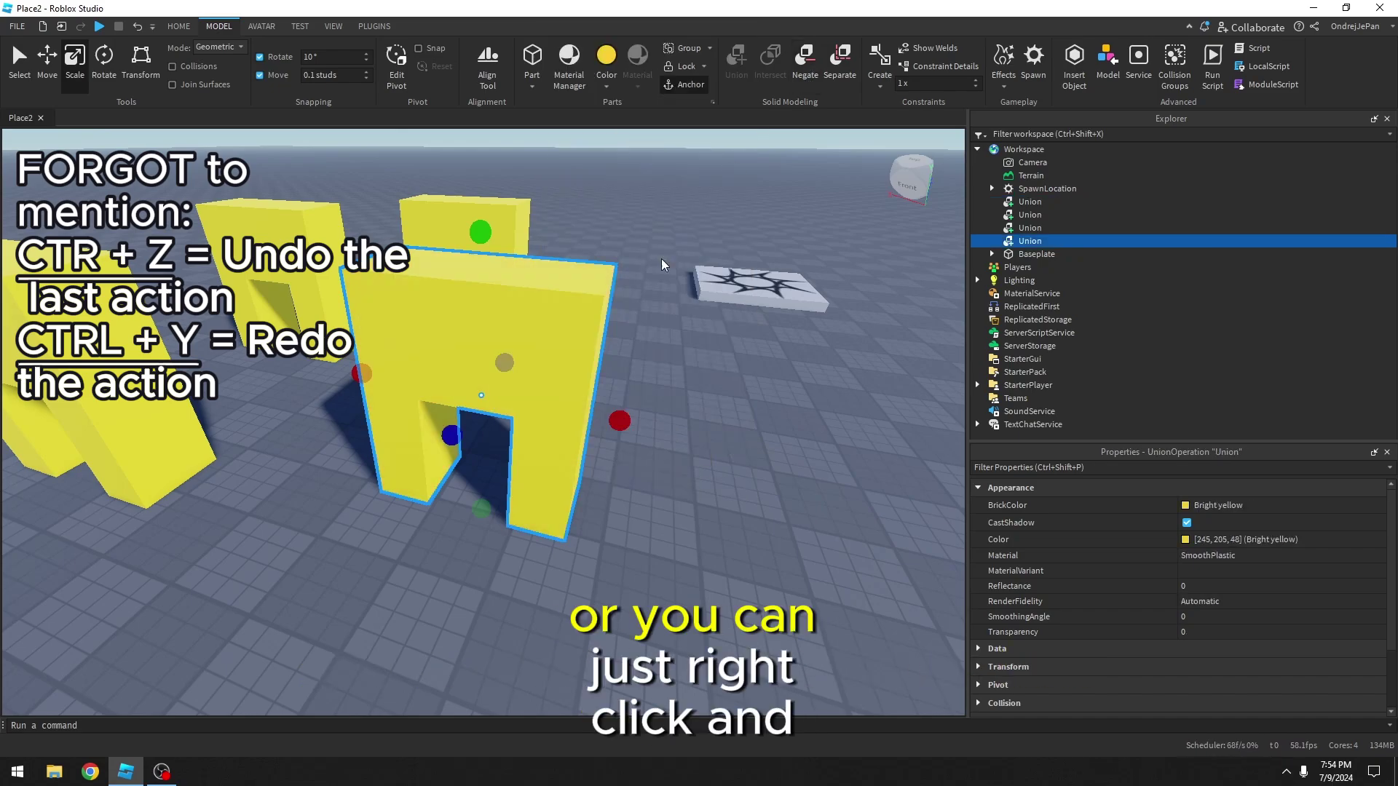
right_click(550, 351)
click(589, 223)
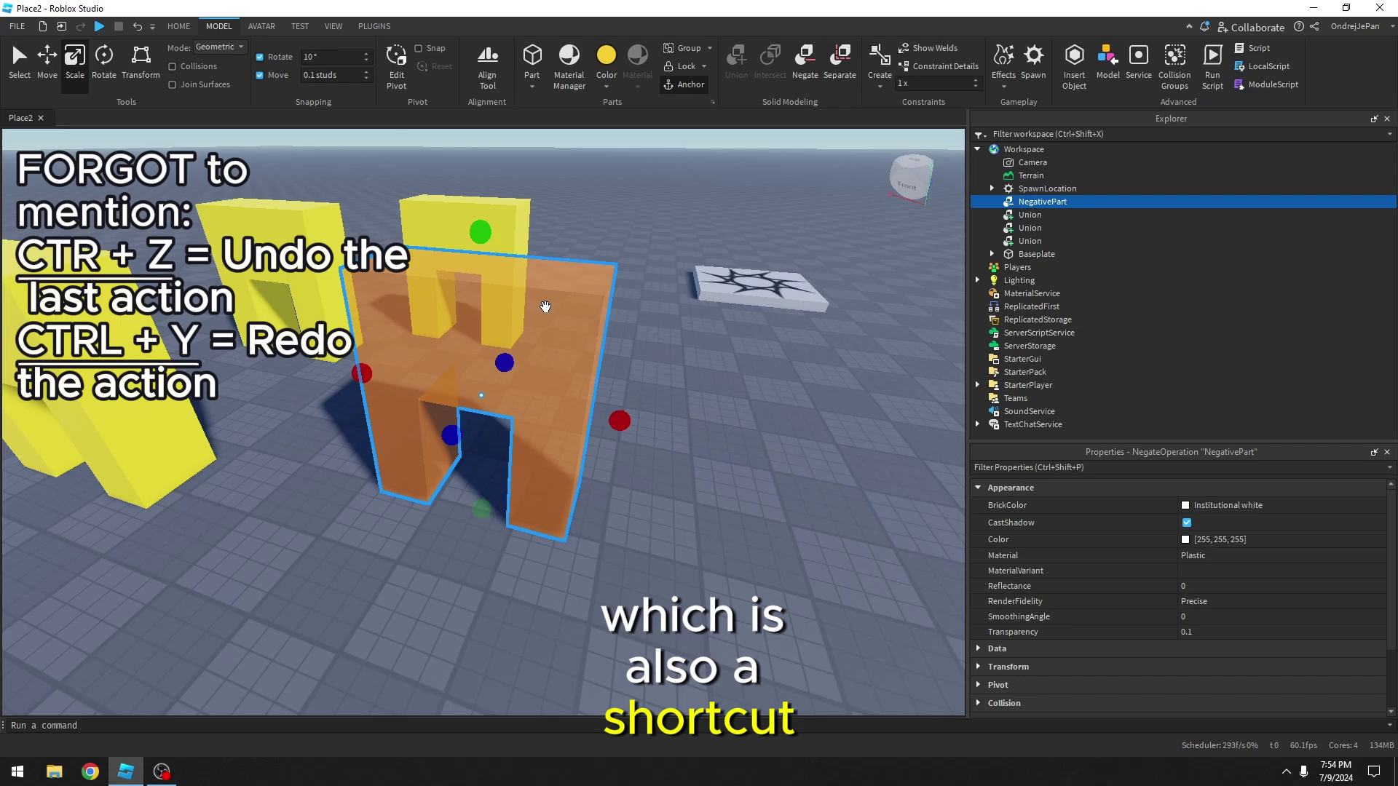
key(ctrl+z)
- Paste a copy of the arch at its original location
right_click(542, 316)
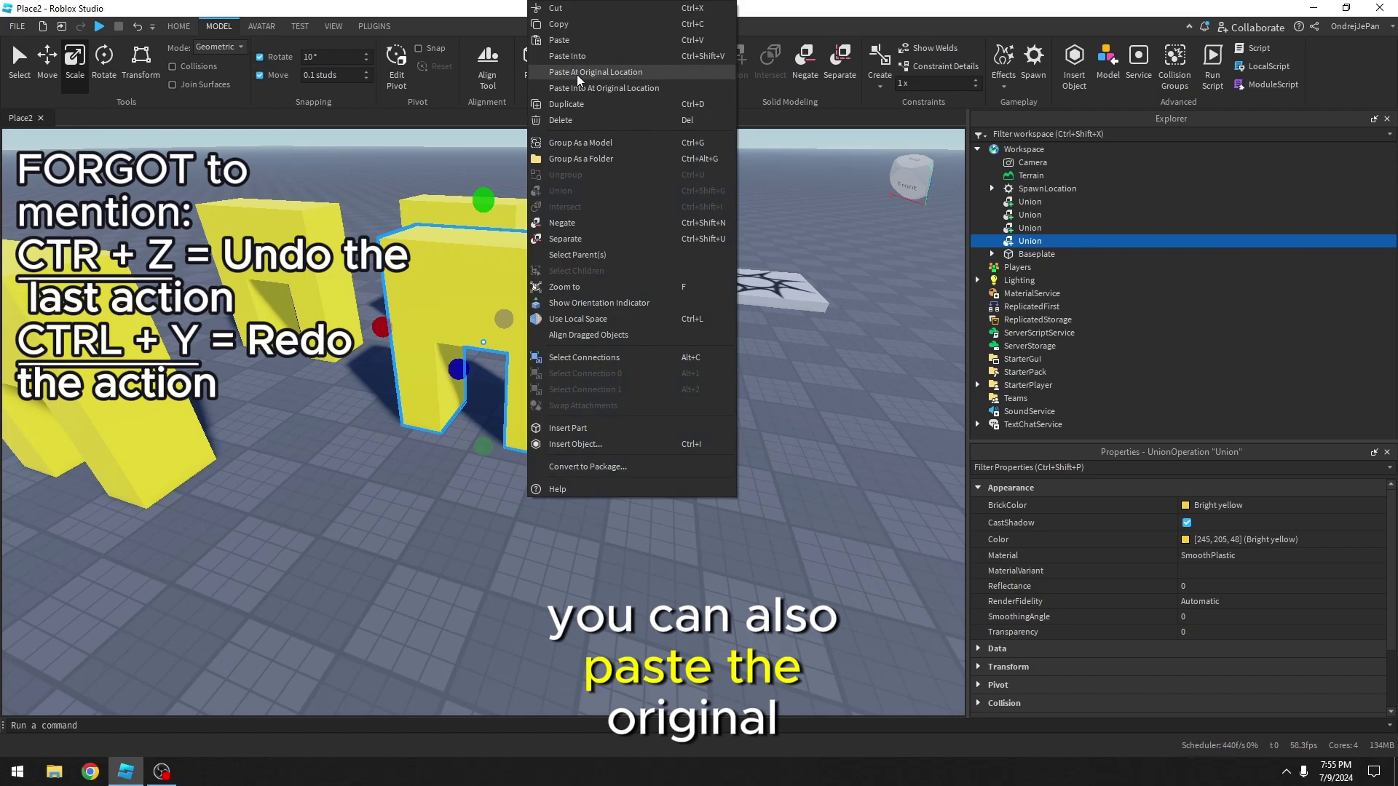
click(576, 75)
- Try pasting the arch into the selected union at its original location and undo it
right_click(525, 325)
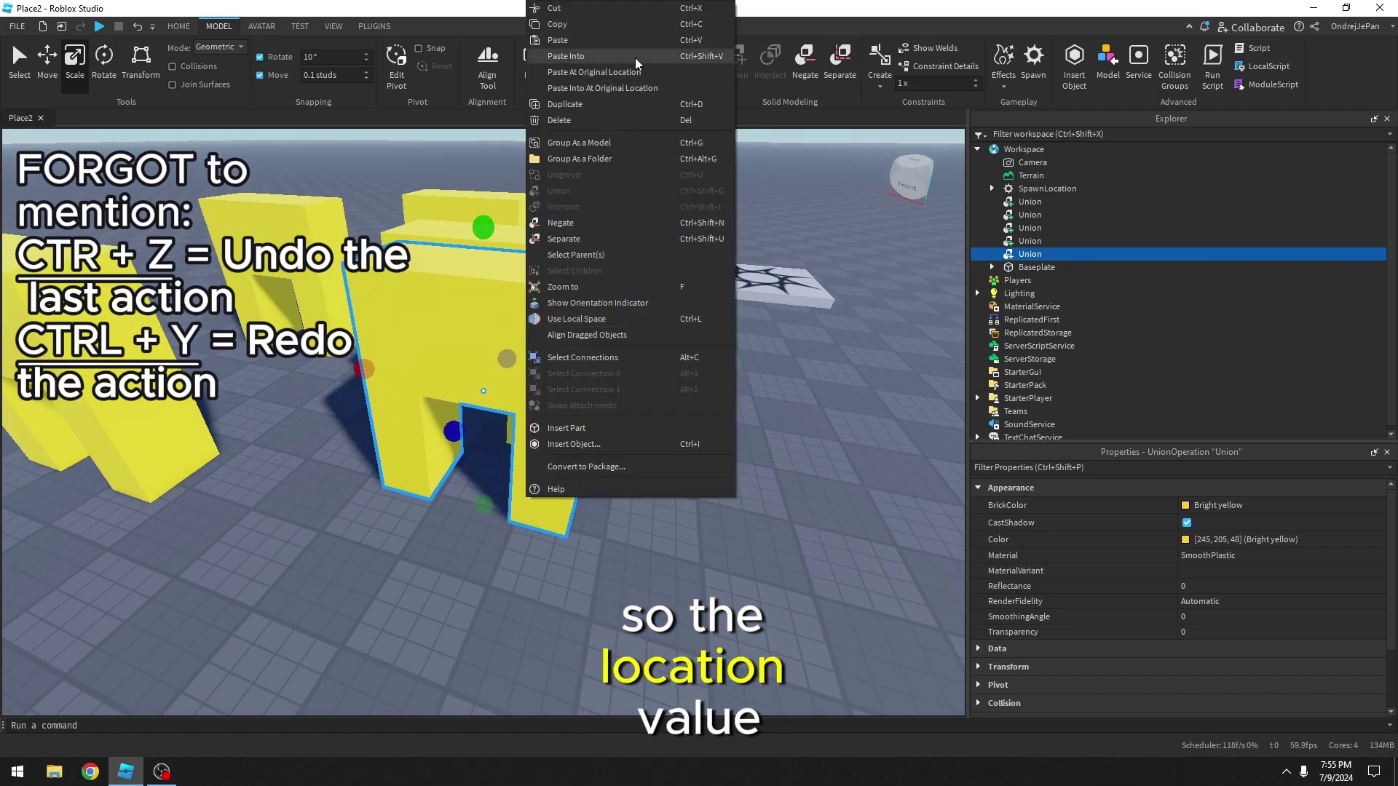
click(618, 92)
key(ctrl+z)
- Paste a copy of the arch into the selected union as its child and move it onto open baseplate beside the others
right_click(553, 313)
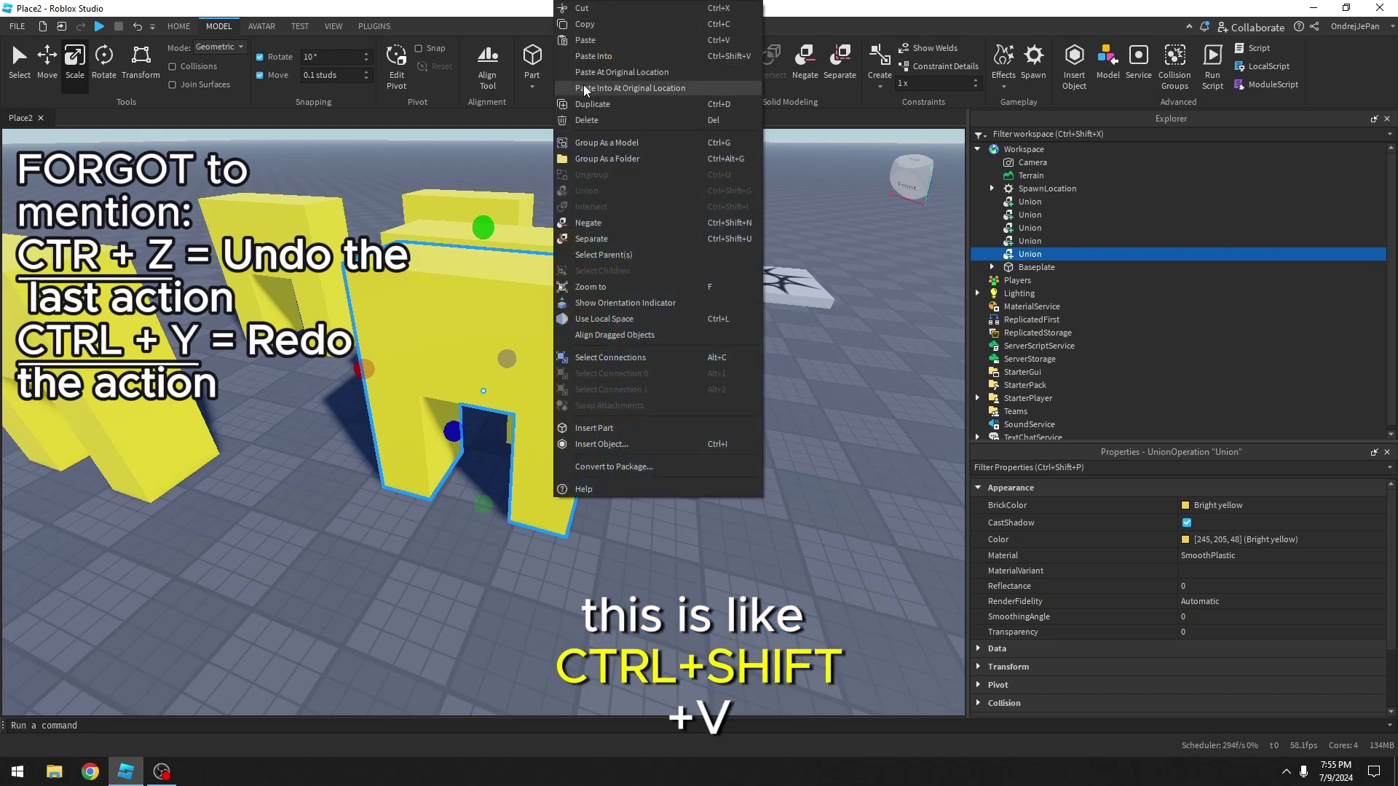
right_drag(375, 243, 361, 277)
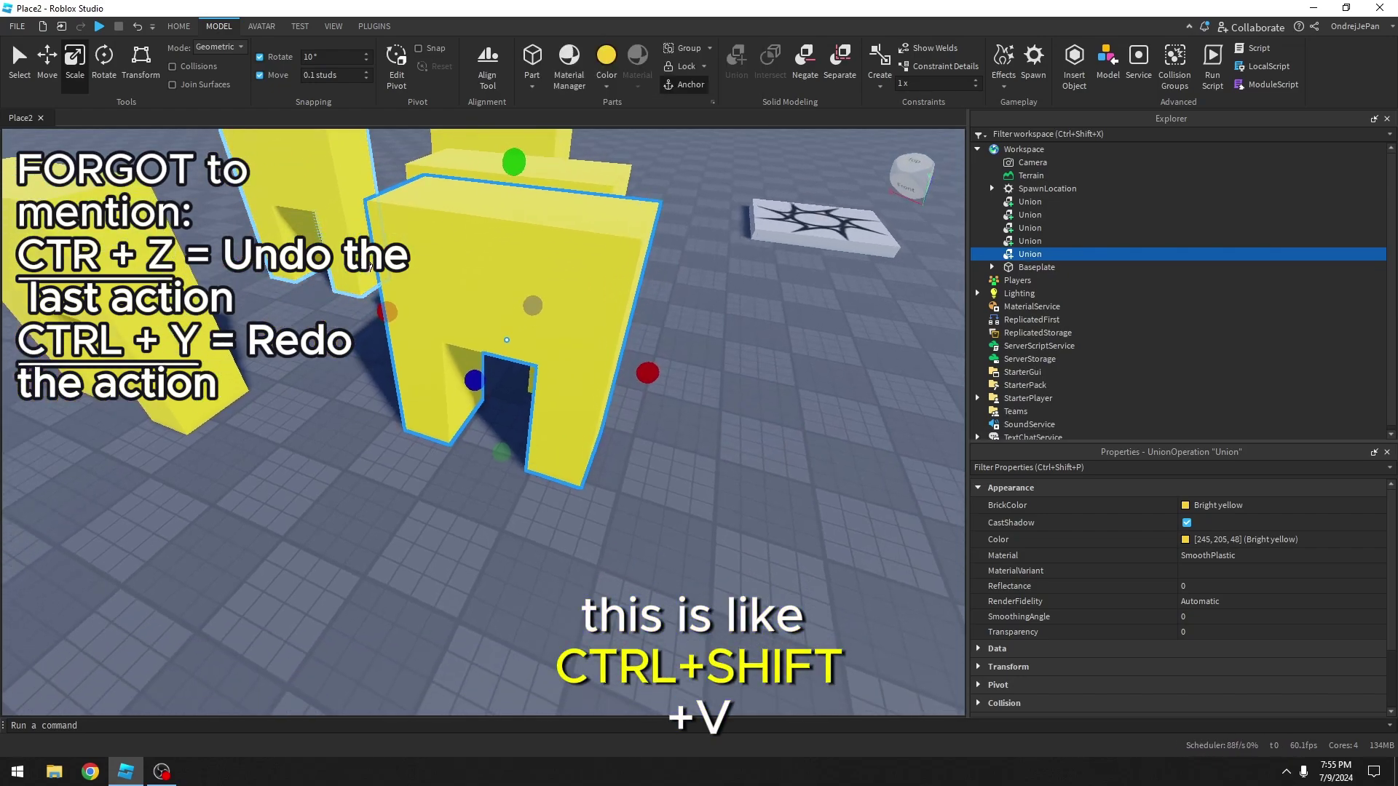
key(ctrl+shift+v)
key(e)
drag(484, 303, 601, 457)
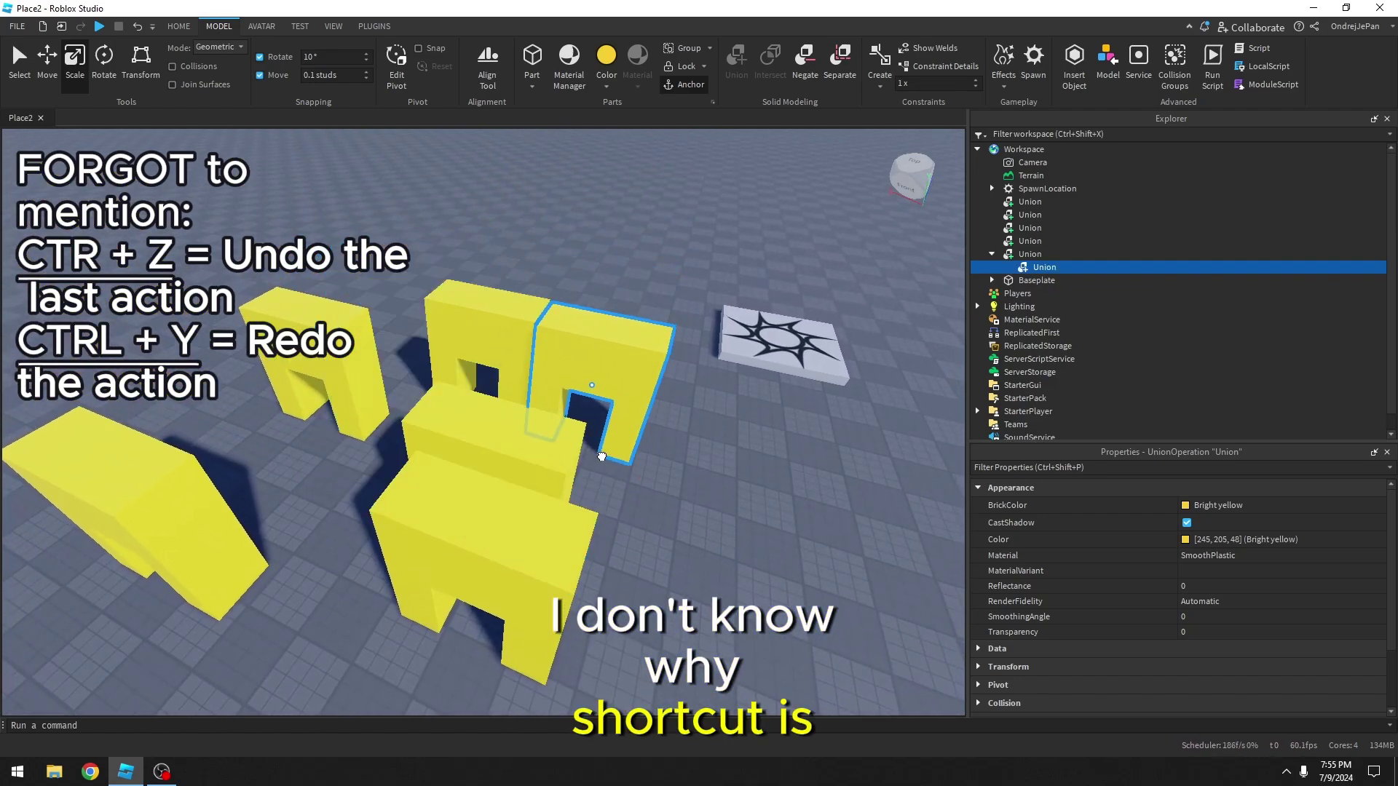
key(f)
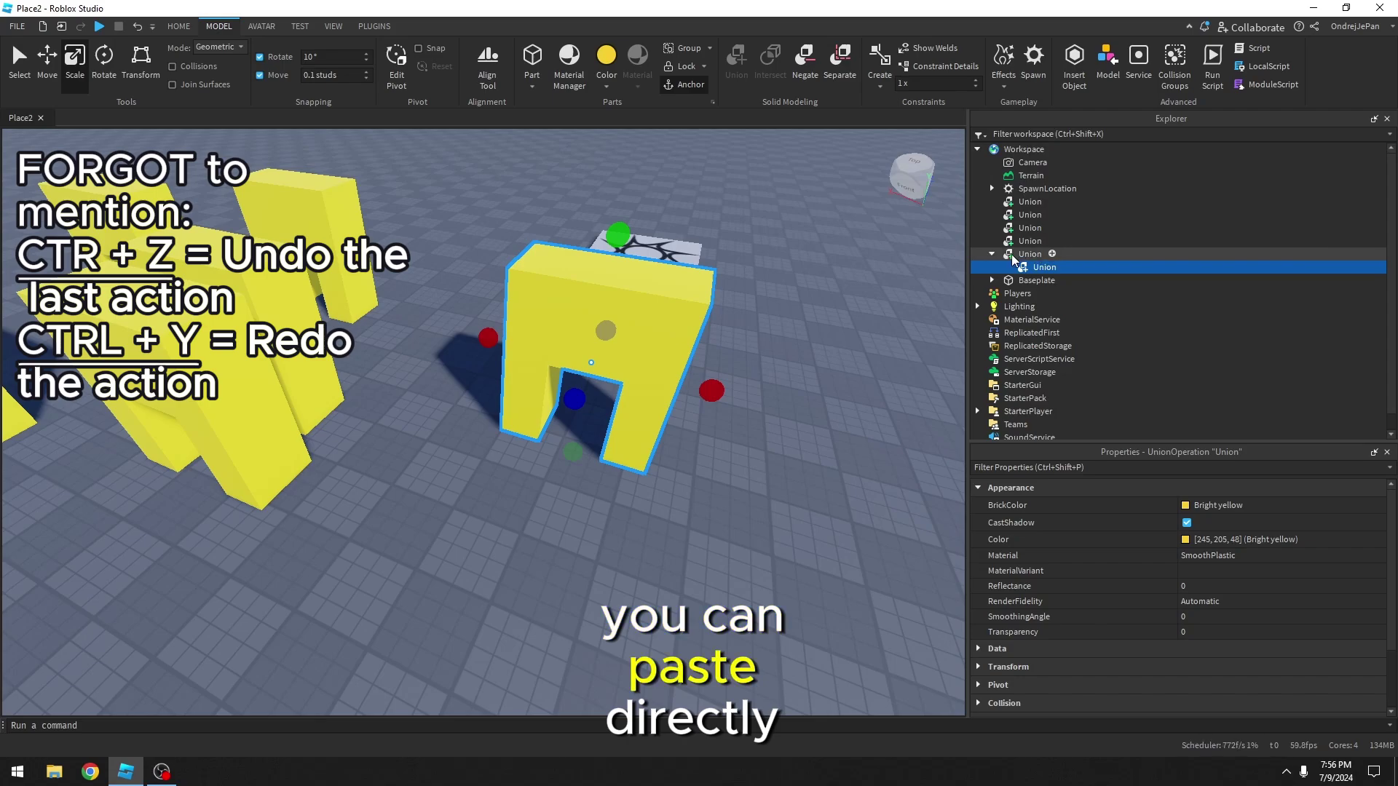
scroll(916, 297, down, 3)
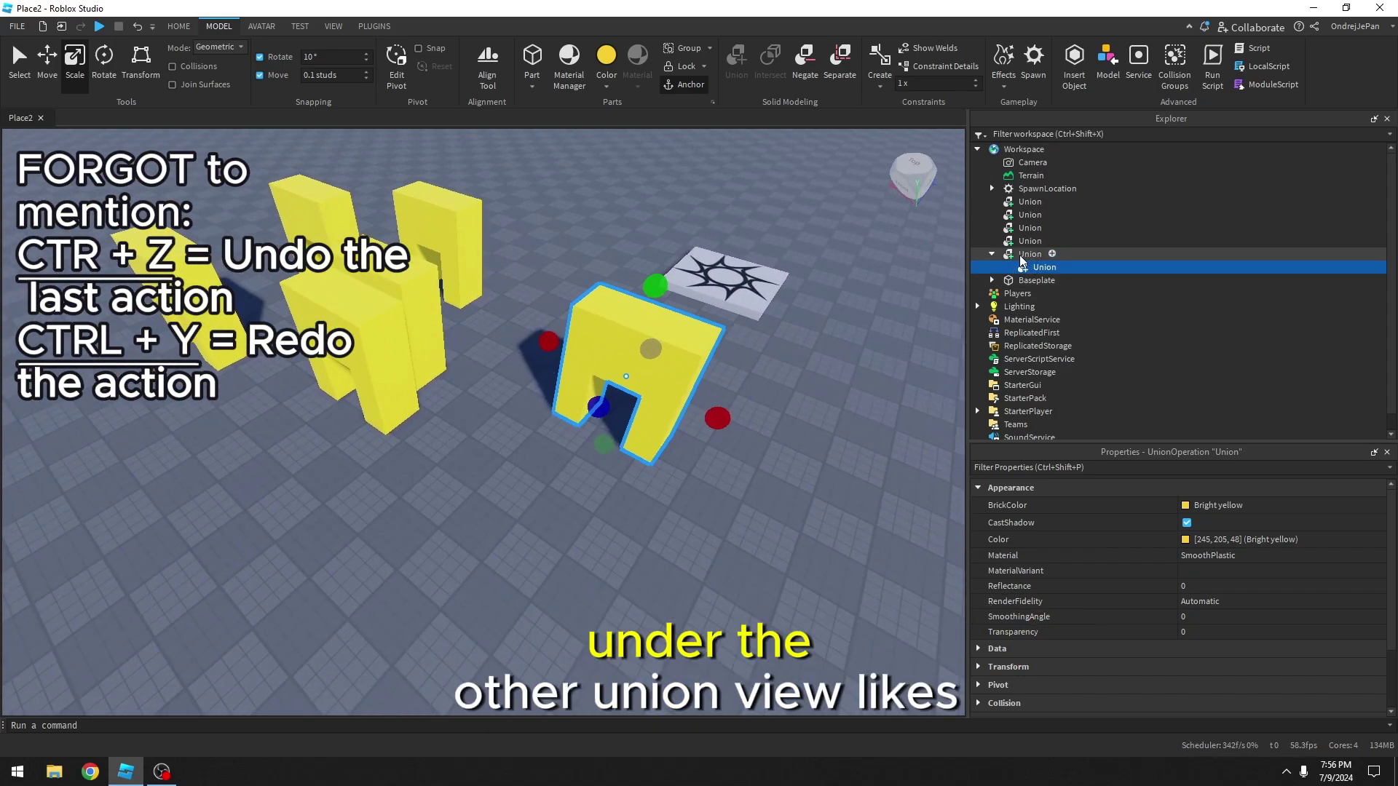
key(d)
click(679, 364)
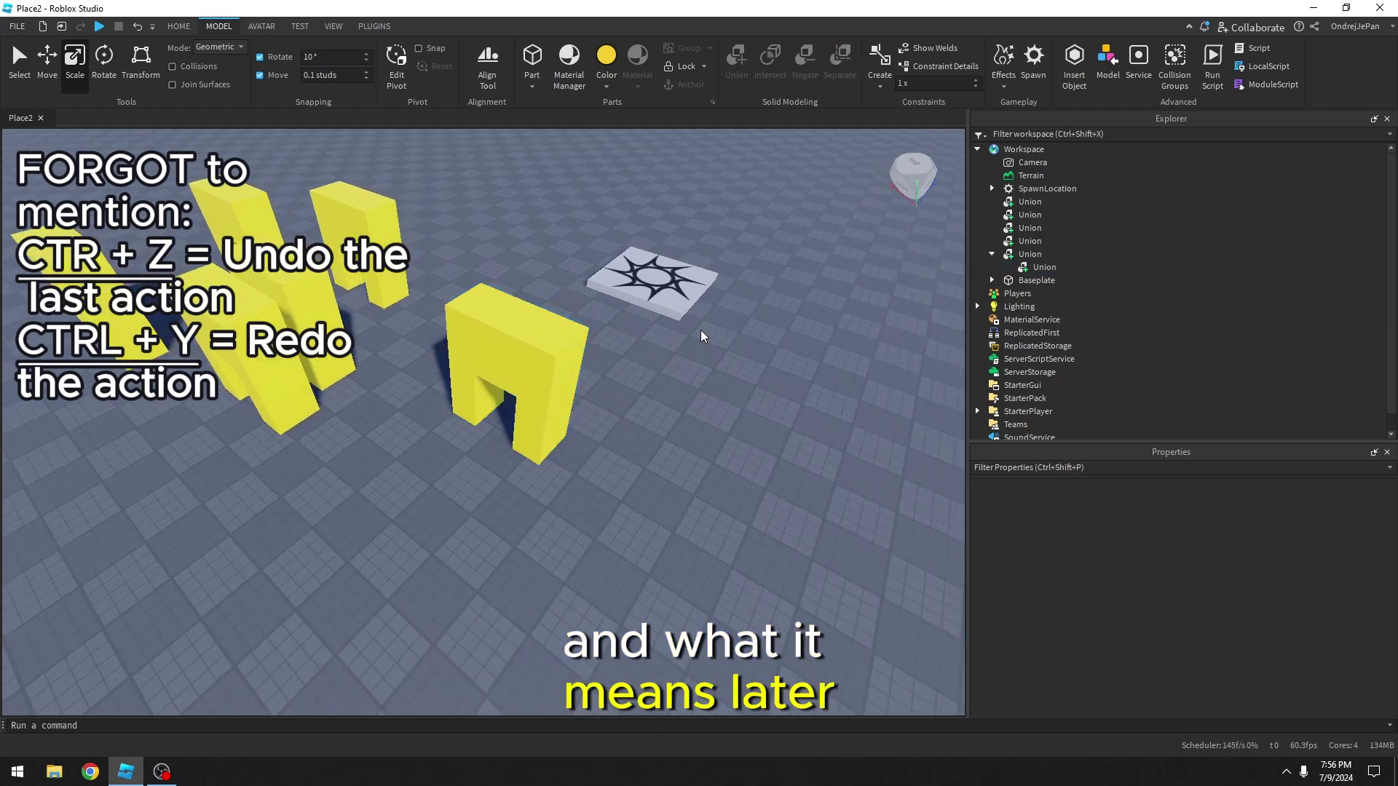
key(a)
right_click(611, 392)
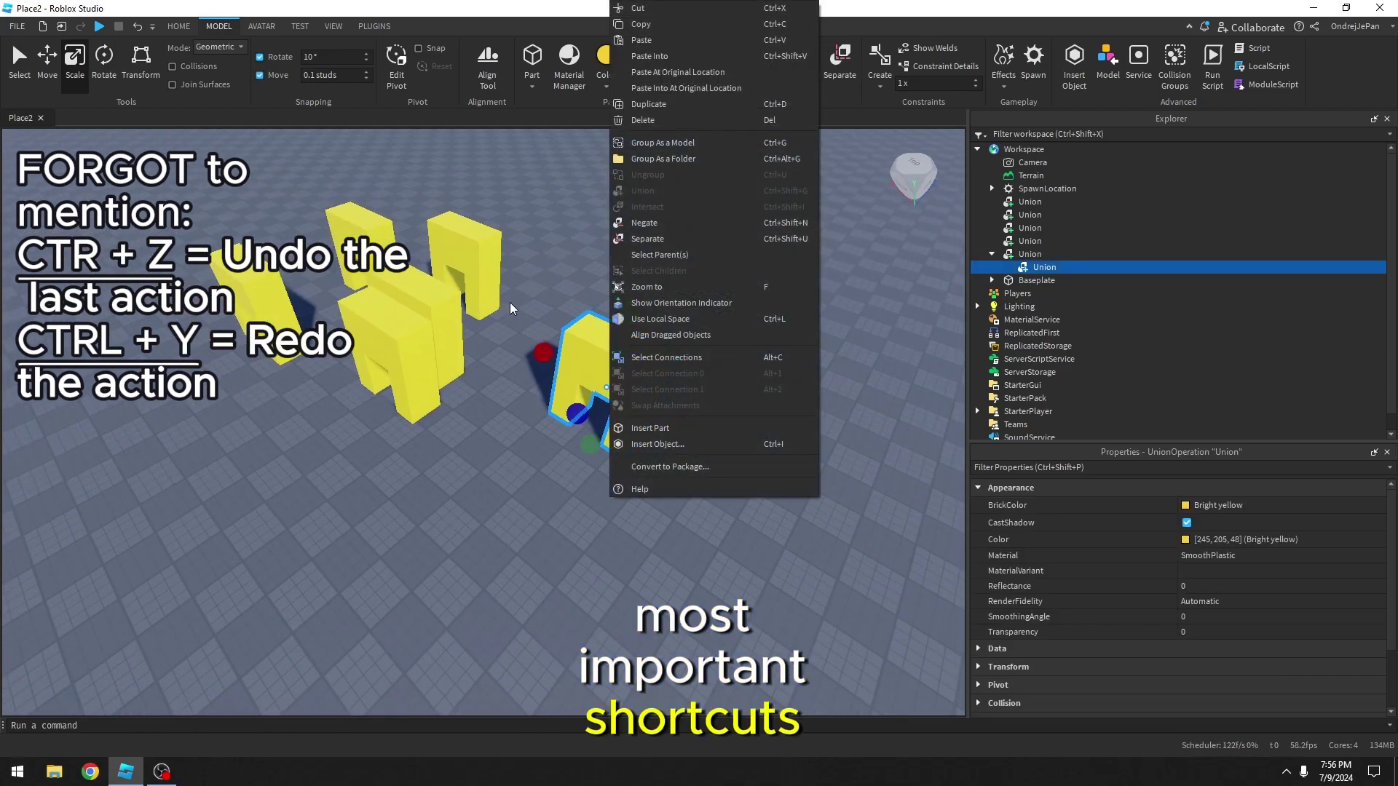
click(337, 30)
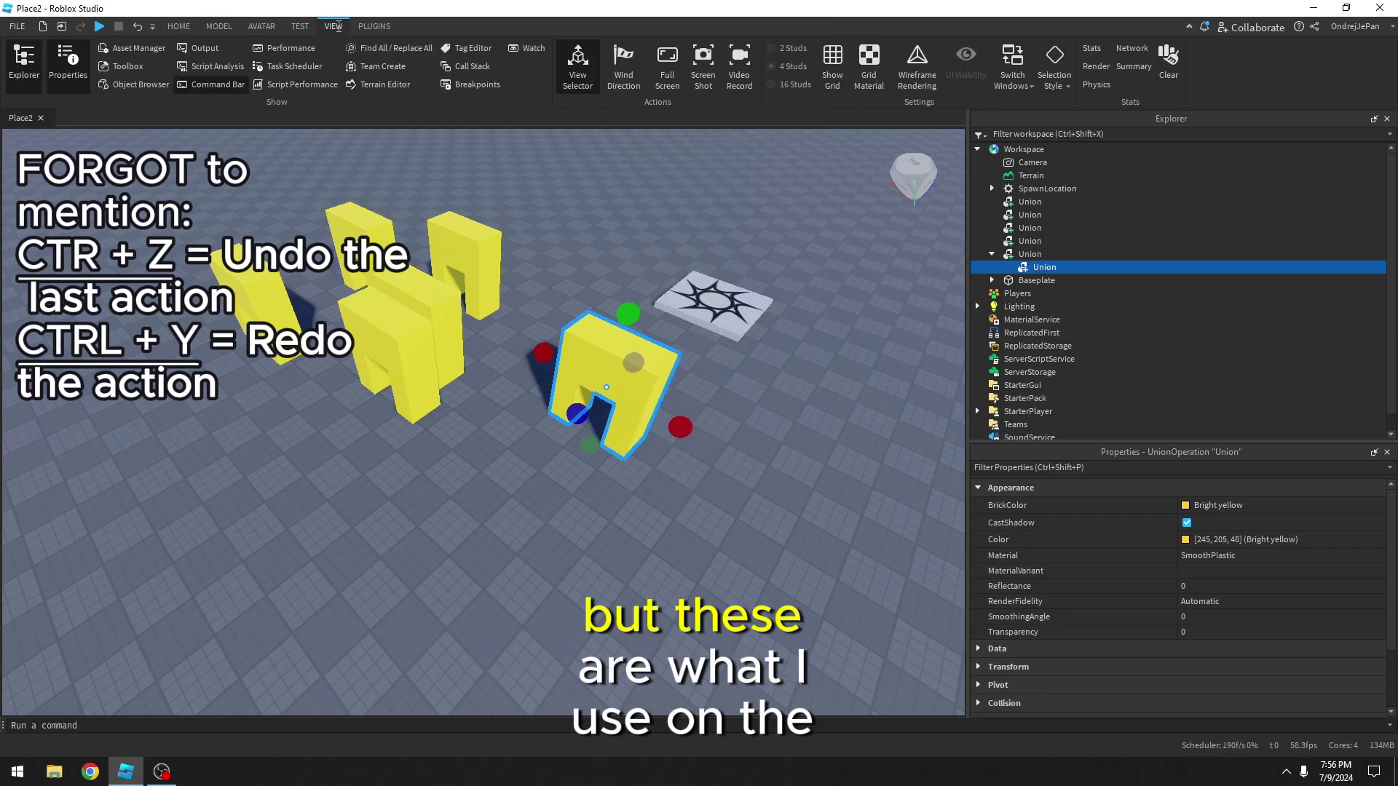
click(372, 28)
click(227, 28)
click(188, 26)
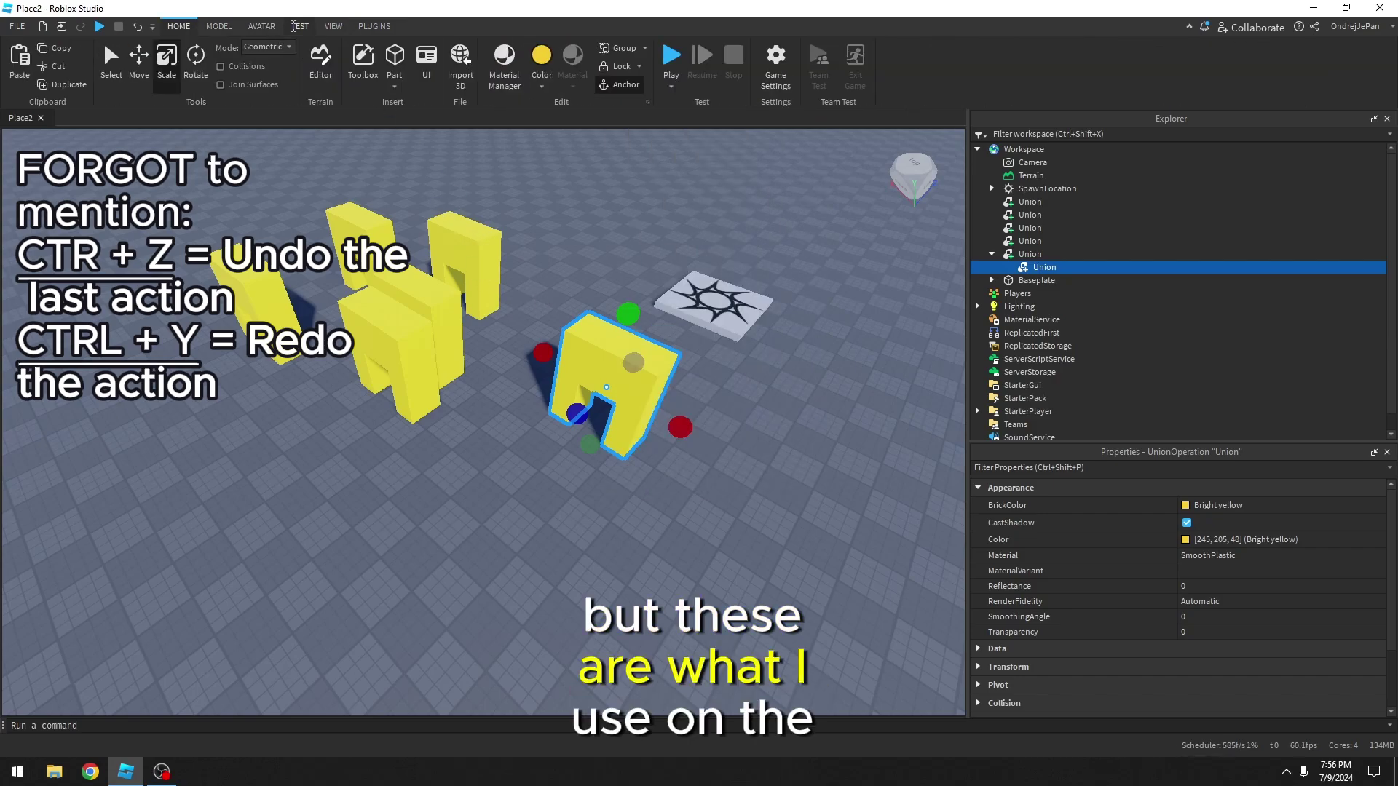
click(298, 27)
click(235, 27)
click(184, 26)
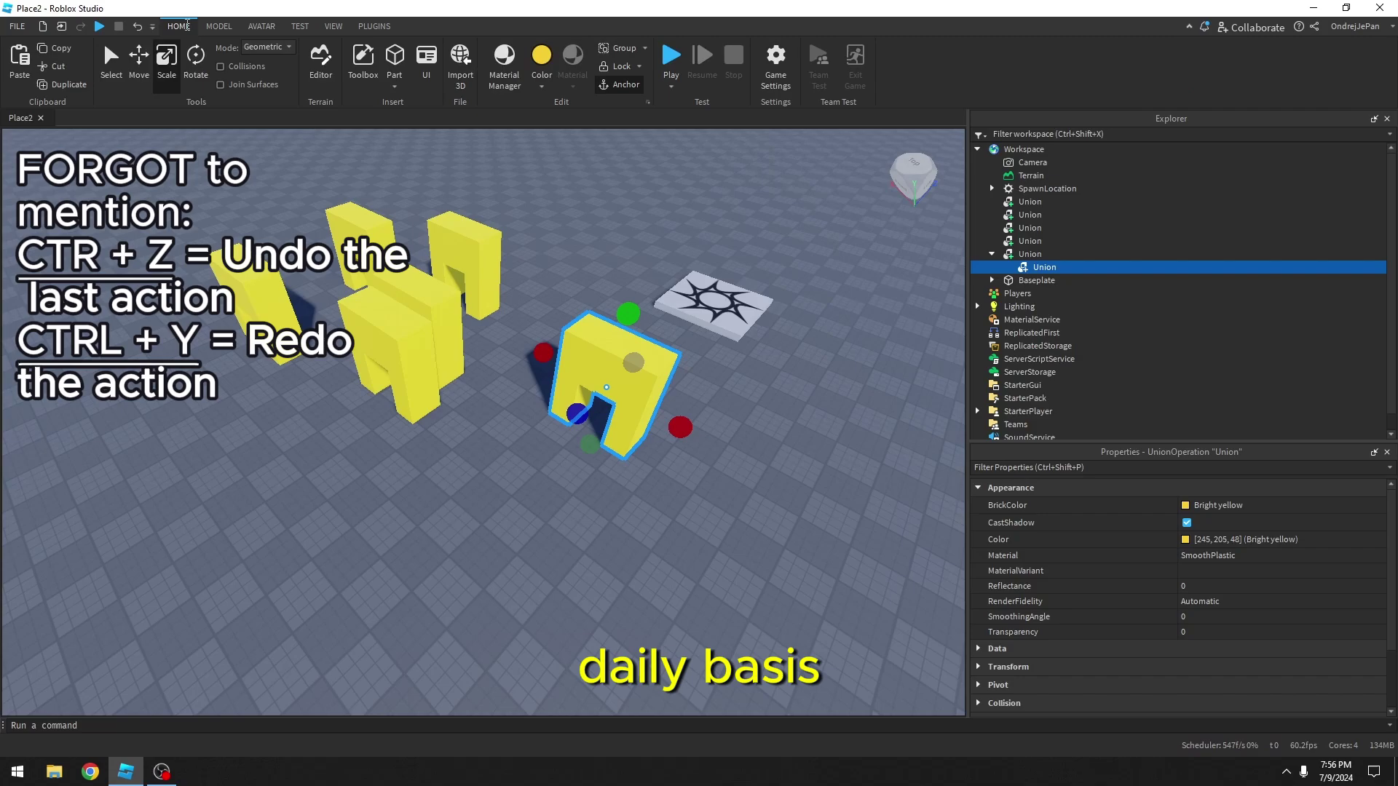
- Insert a new block part on an empty area of the baseplate and scale it taller
right_drag(490, 474, 490, 474)
click(490, 474)
scroll(490, 474, up, 4)
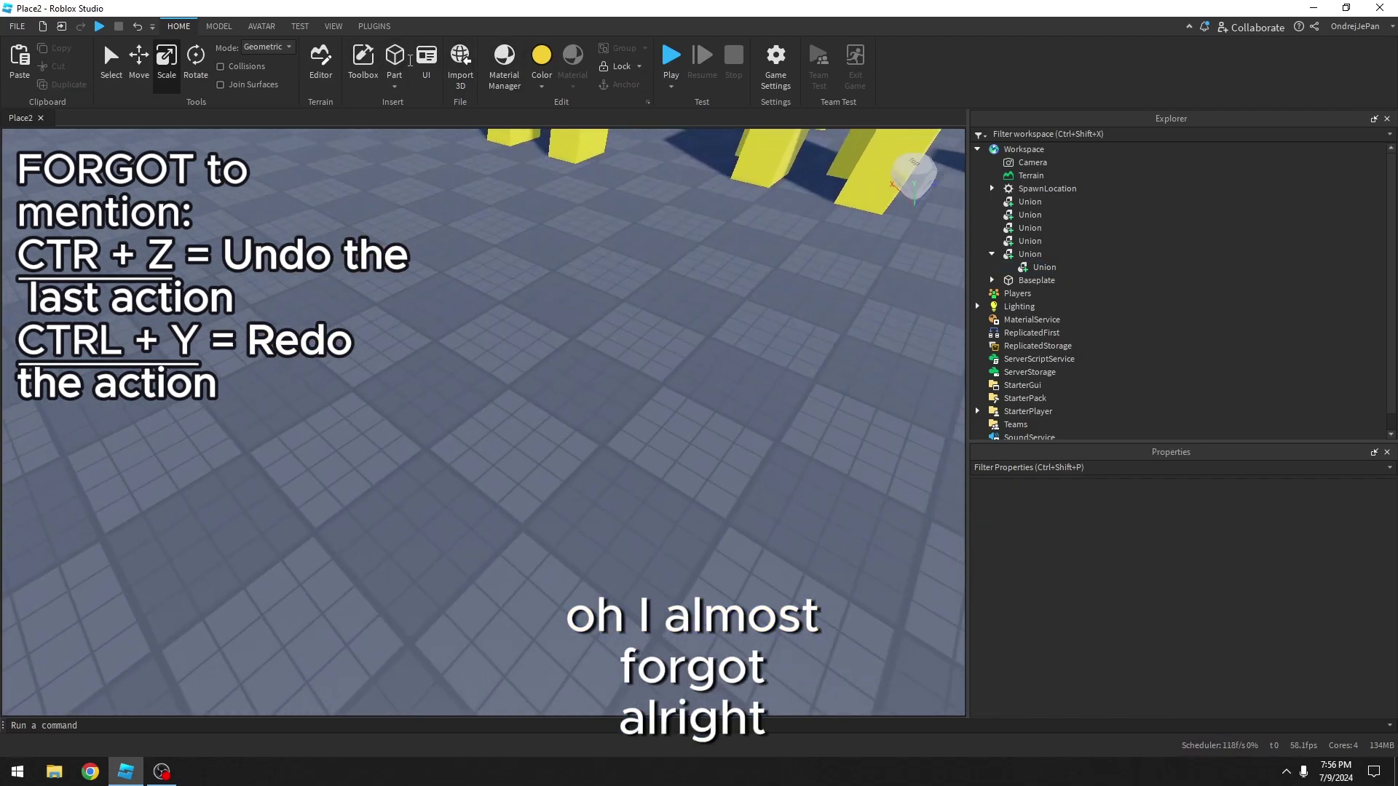
click(399, 61)
right_drag(530, 395, 530, 395)
scroll(526, 411, up, 3)
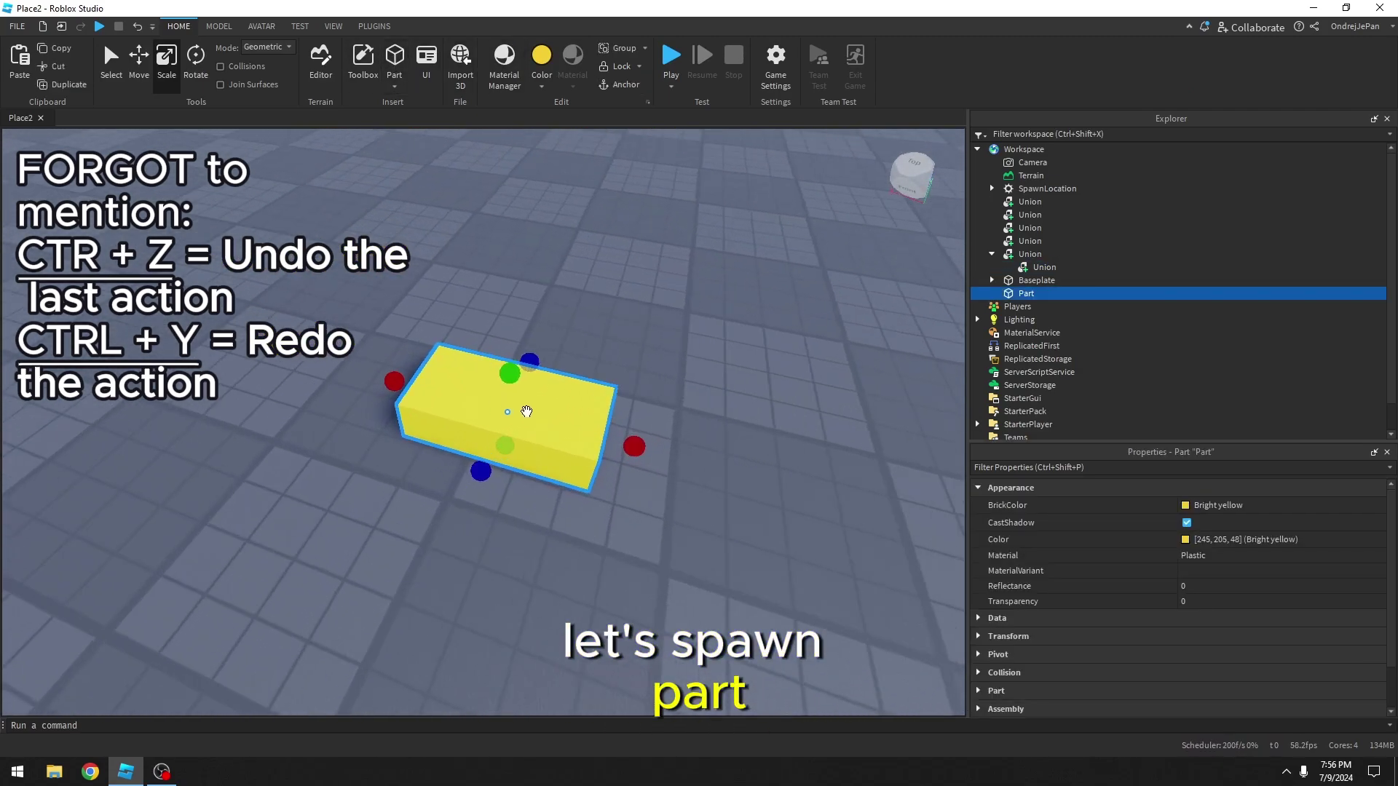
scroll(583, 364, down, 2)
drag(510, 374, 495, 176)
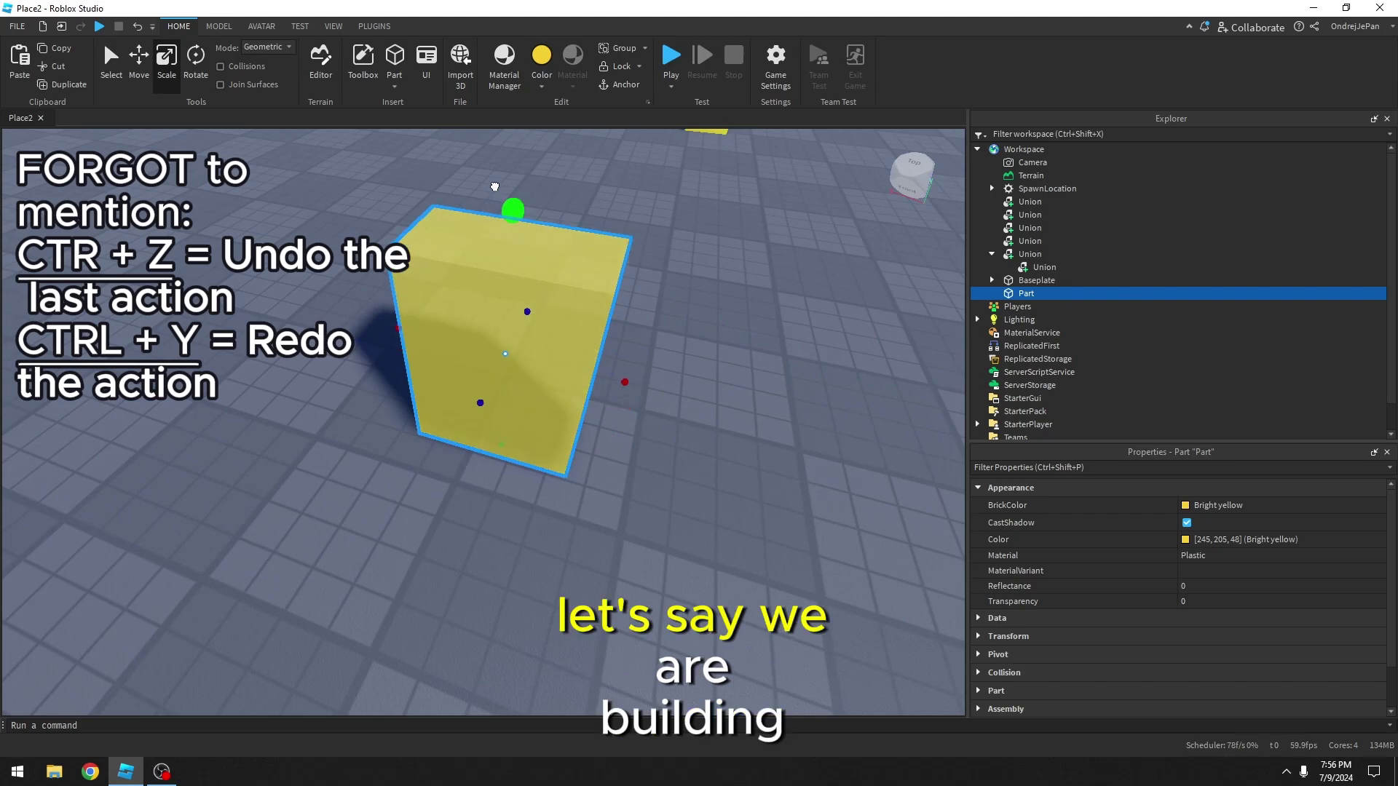
- Stretch the part into a long, low beam by scaling each end separately, and lengthen it further from both ends at once
scroll(530, 263, down, 4)
scroll(567, 412, up, 3)
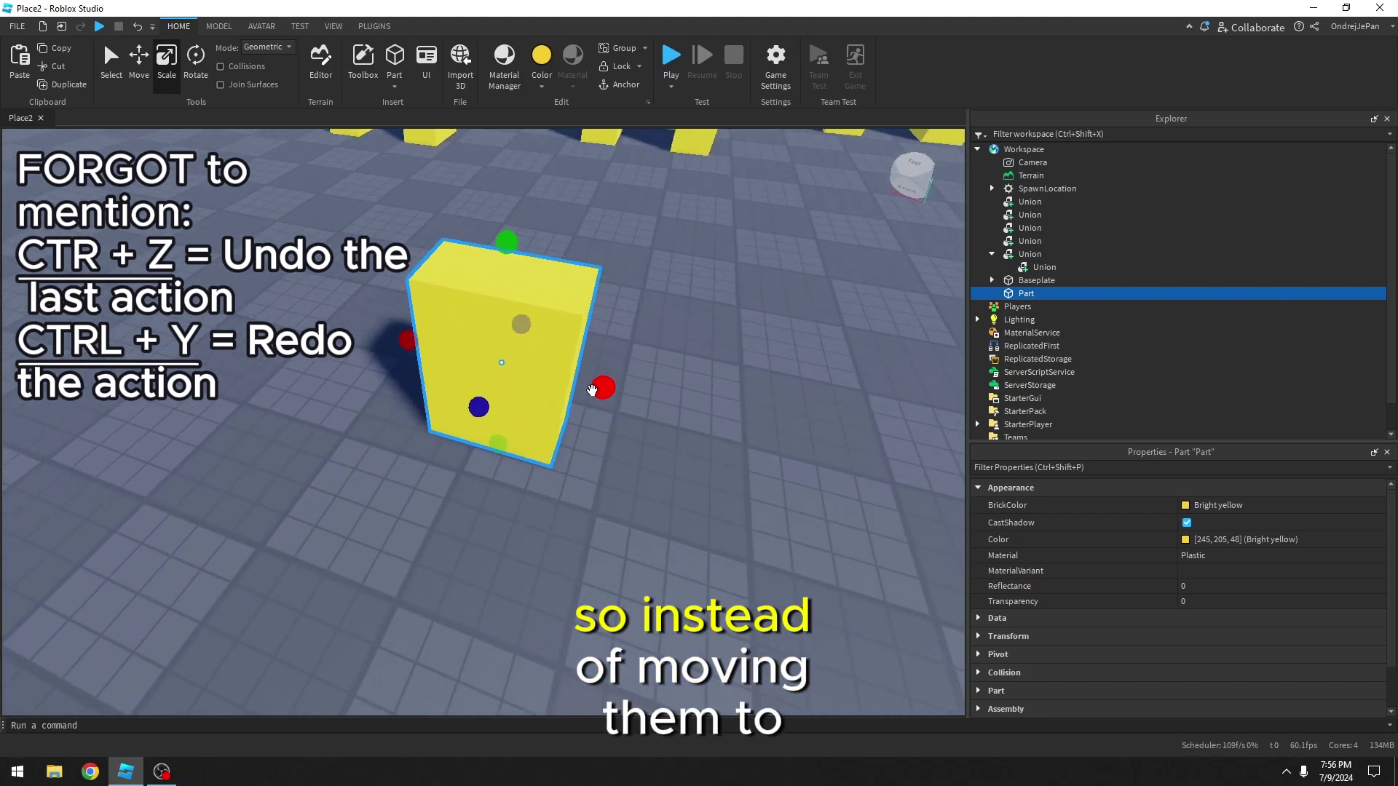
key(s)
key(d)
drag(593, 389, 710, 439)
key(a)
drag(454, 367, 384, 372)
key(s)
key(a)
key(d)
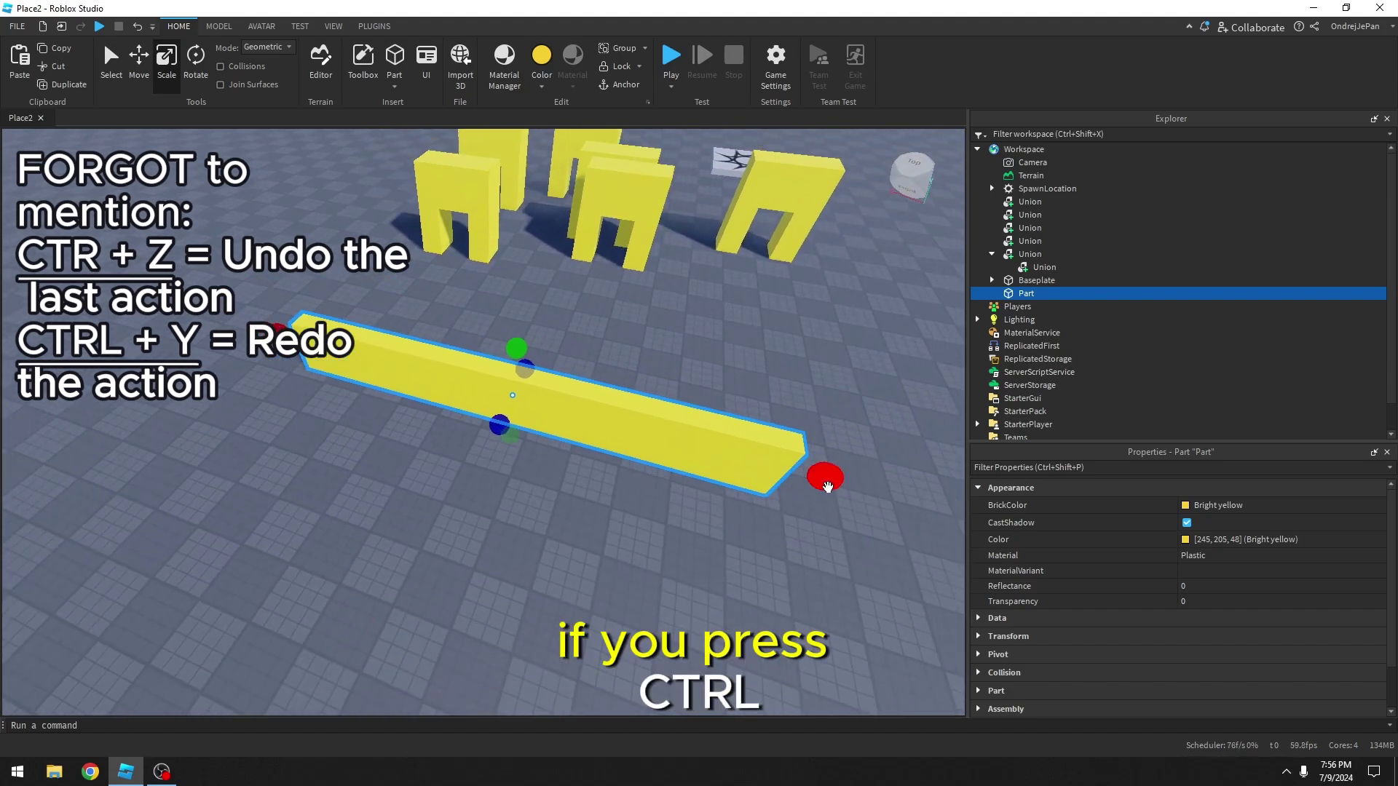
ctrl+drag(822, 484, 879, 505)
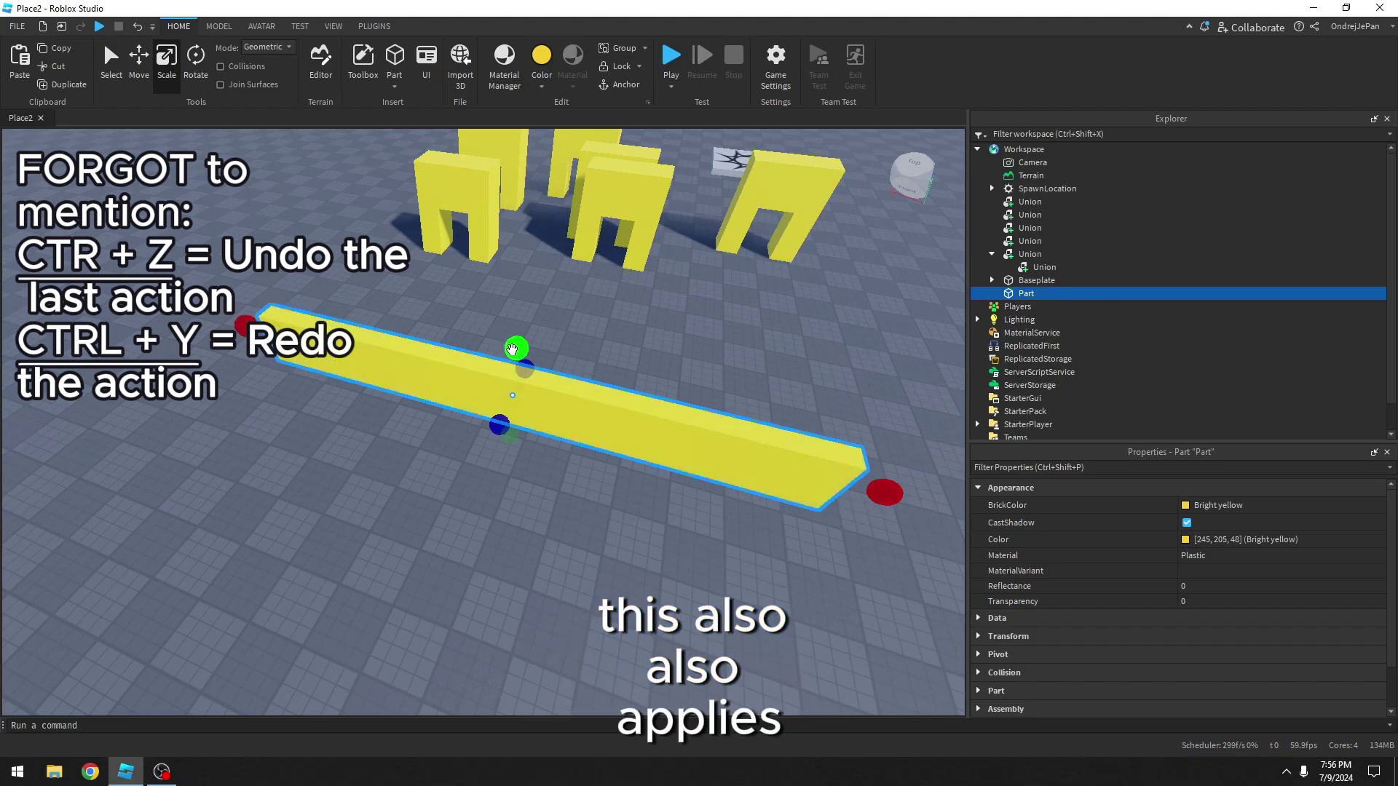
- Try scaling the beam's height and depth symmetrically from both sides, undoing each change
ctrl+drag(512, 349, 521, 246)
ctrl+drag(495, 427, 464, 483)
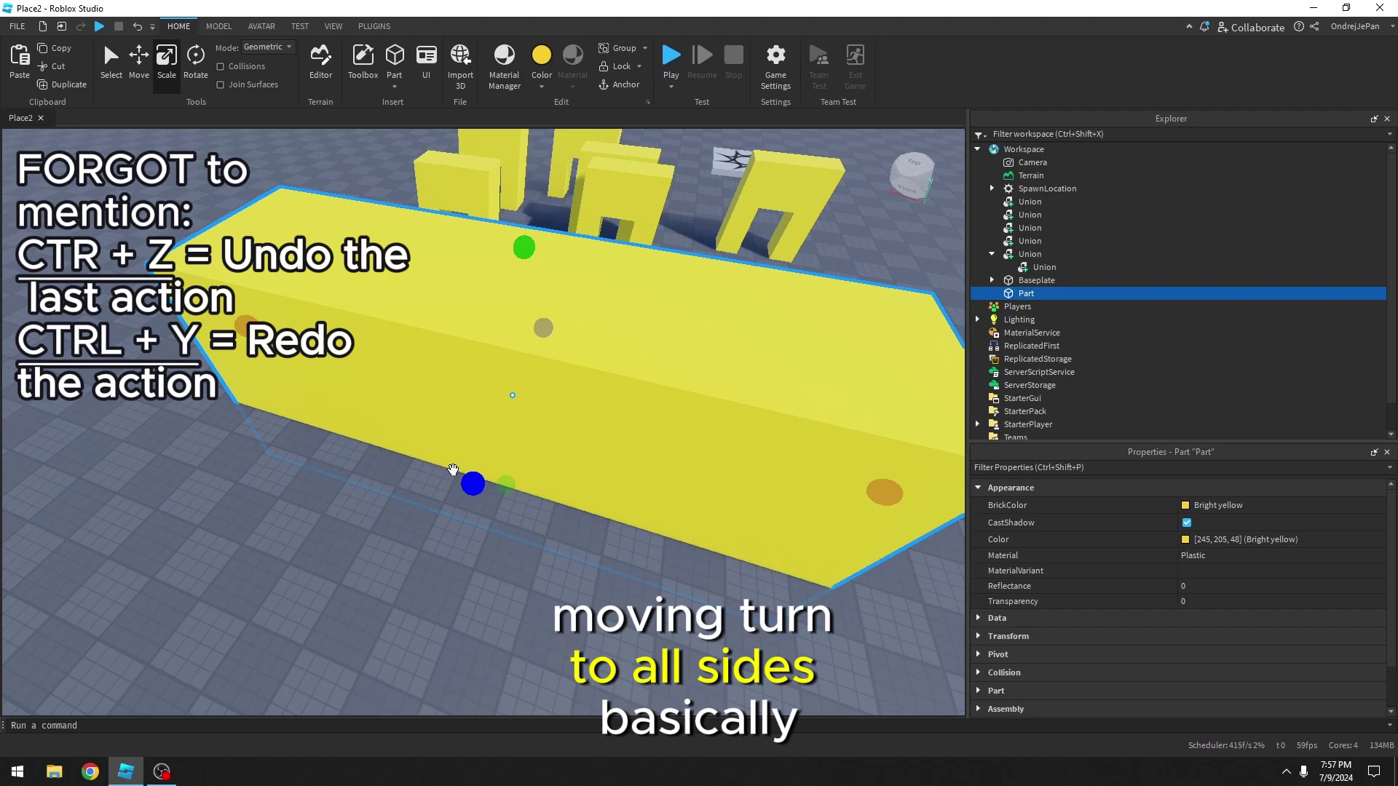
key(ctrl+z)
key(ctrl+z)
ctrl+drag(516, 351, 499, 243)
key(ctrl+z)
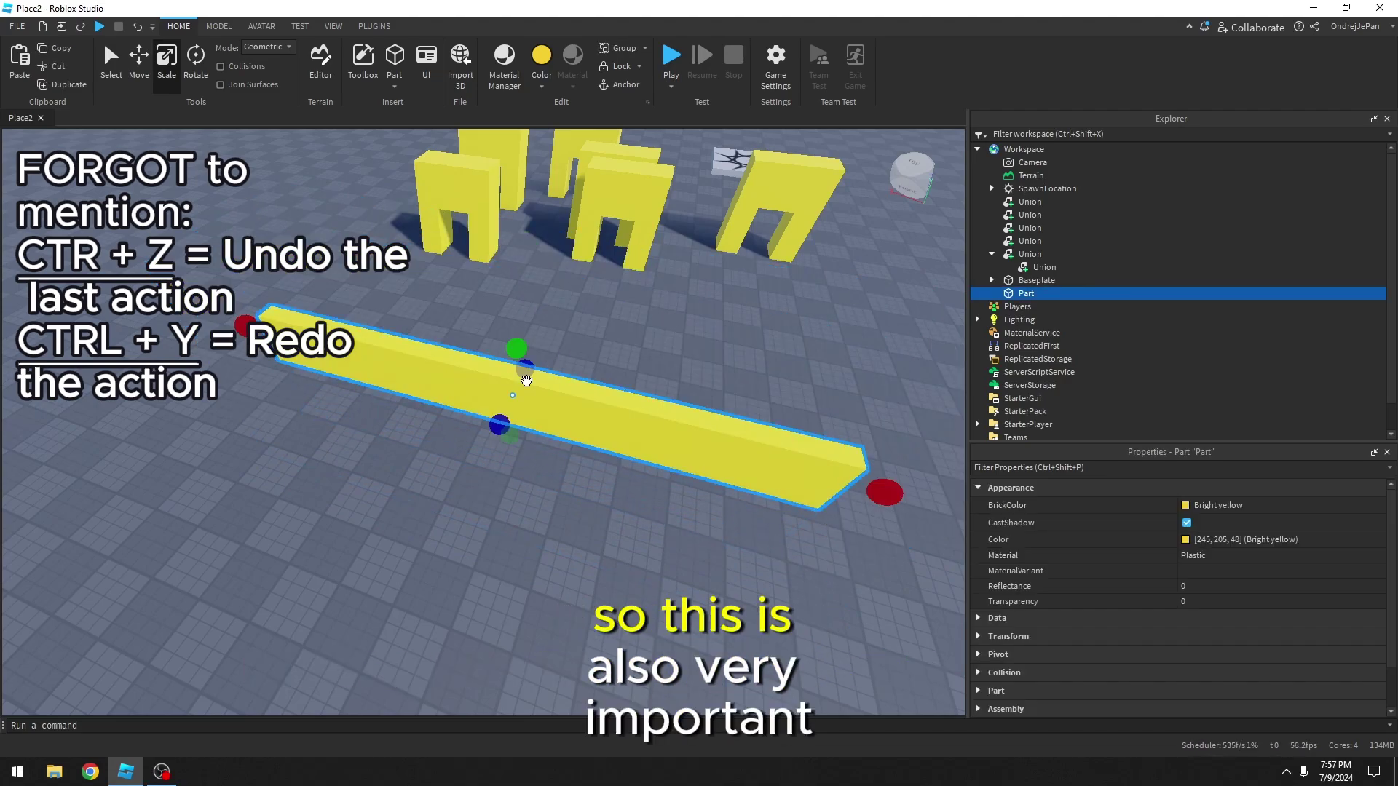
- Shrink the beam symmetrically into a short block, and try widening its depth from both sides before undoing that
ctrl+drag(878, 490, 551, 446)
scroll(568, 408, up, 4)
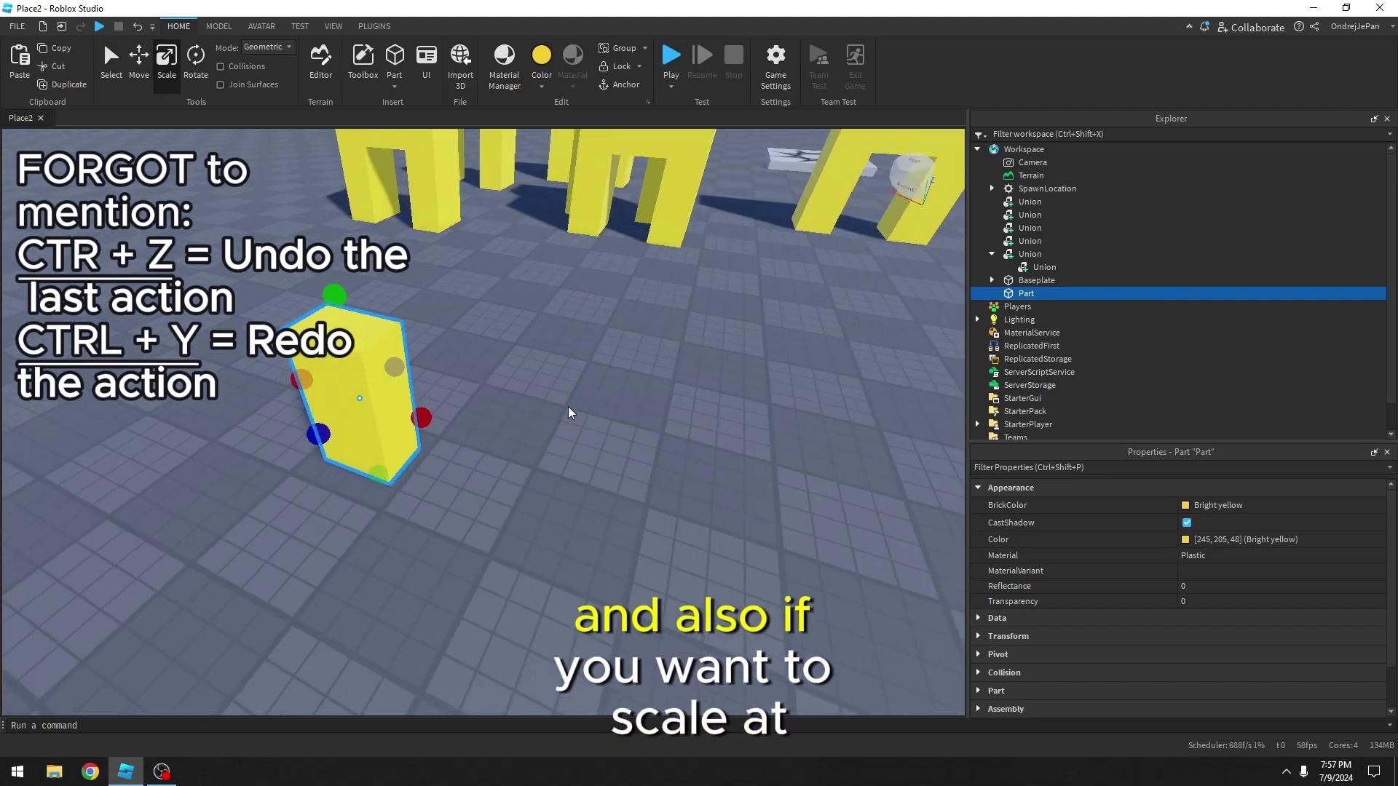
right_drag(568, 406, 524, 386)
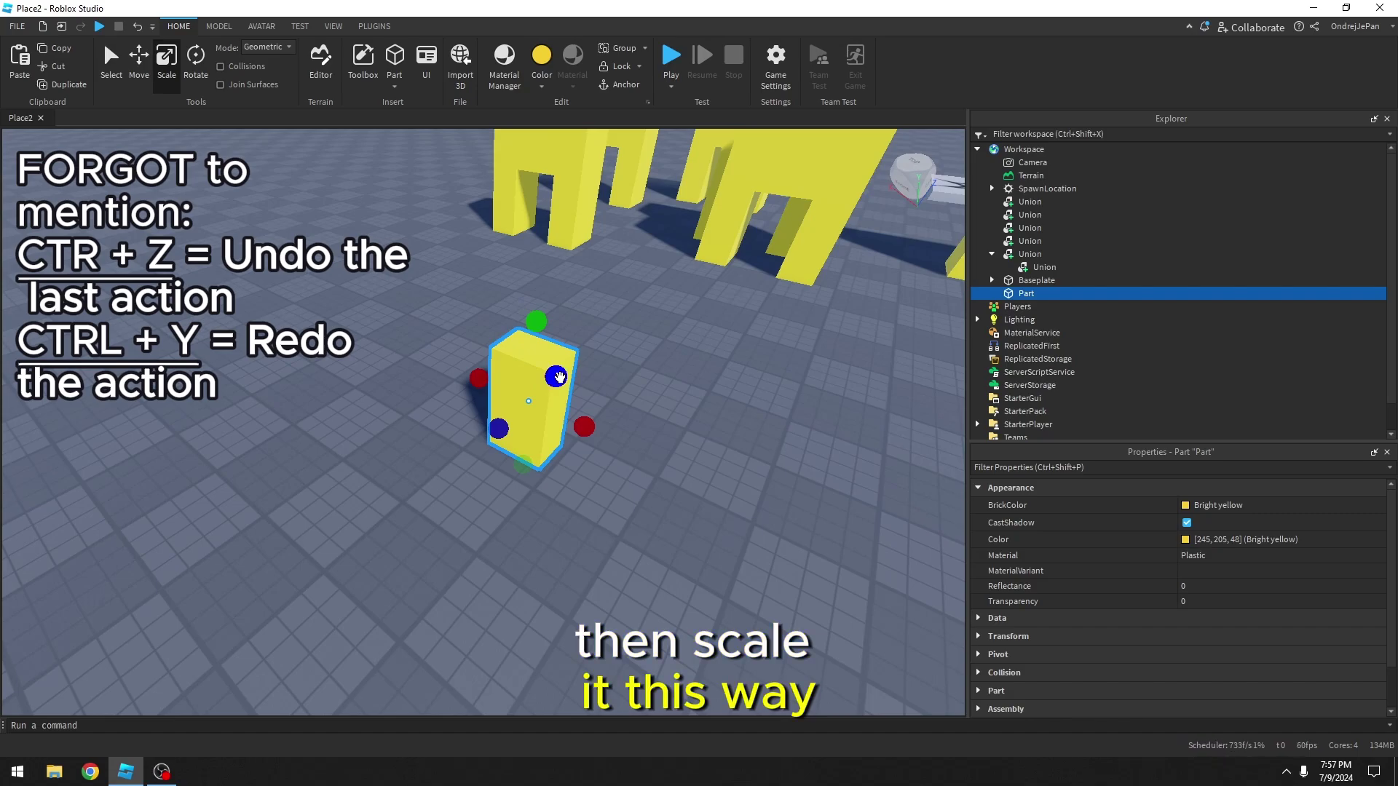
ctrl+drag(555, 375, 623, 359)
key(ctrl+z)
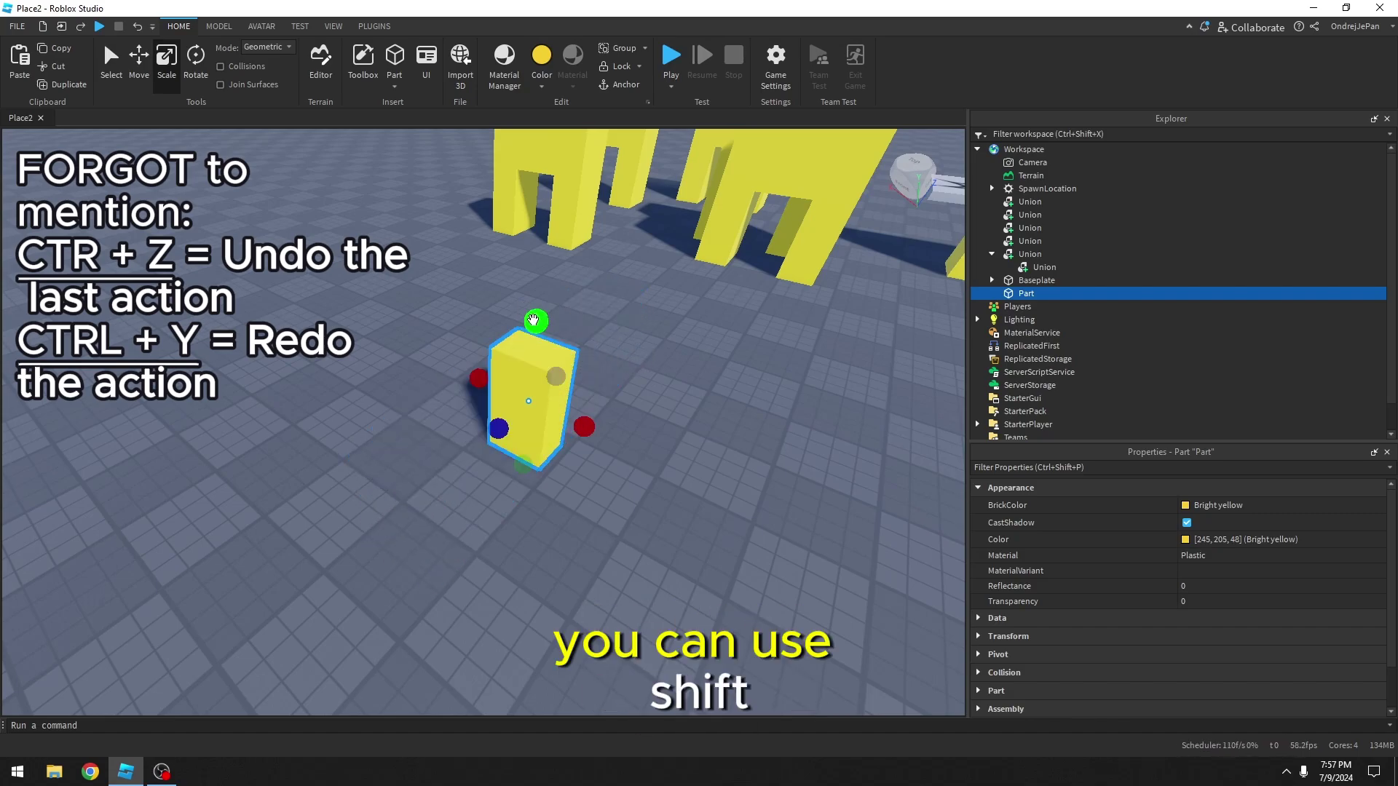
- Scale the block proportionally in all dimensions from its top face, adjusting the size up and down
shift+drag(533, 321, 530, 269)
right_drag(531, 269, 531, 240)
shift+drag(531, 269, 531, 194)
right_drag(530, 240, 531, 211)
shift+drag(531, 194, 531, 134)
right_drag(439, 477, 439, 478)
key(s)
drag(492, 191, 493, 161)
mouse_move(493, 204)
shift+mouse_down()
mouse_move(540, 368)
mouse_move(492, 204)
mouse_move(499, 394)
mouse_move(523, 197)
mouse_move(520, 221)
mouse_move(502, 225)
shift+mouse_up()
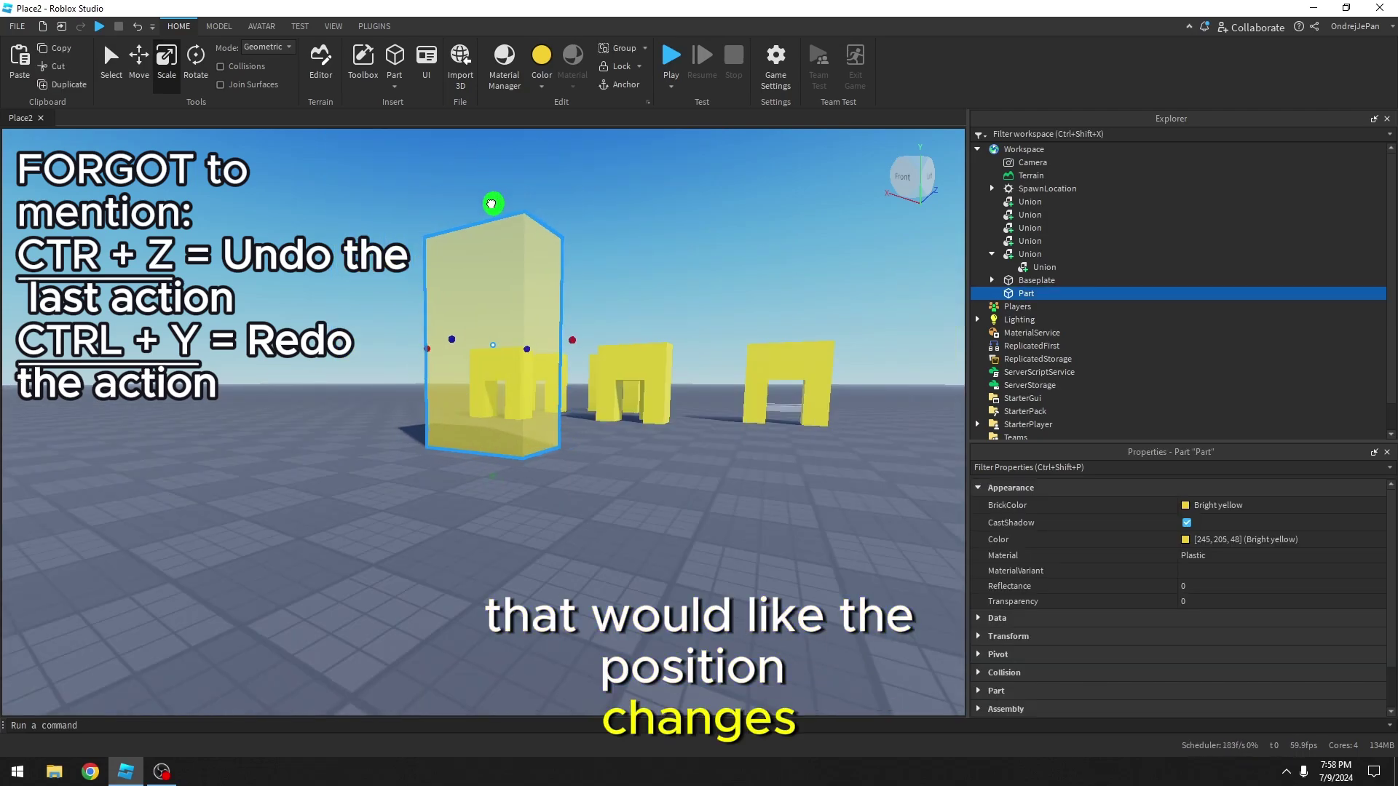
- Flatten the block into a thin plate on the baseplate near the arches
drag(496, 296, 527, 502)
right_drag(528, 503, 528, 503)
key(s)
drag(527, 503, 438, 486)
drag(435, 371, 435, 437)
key(w)
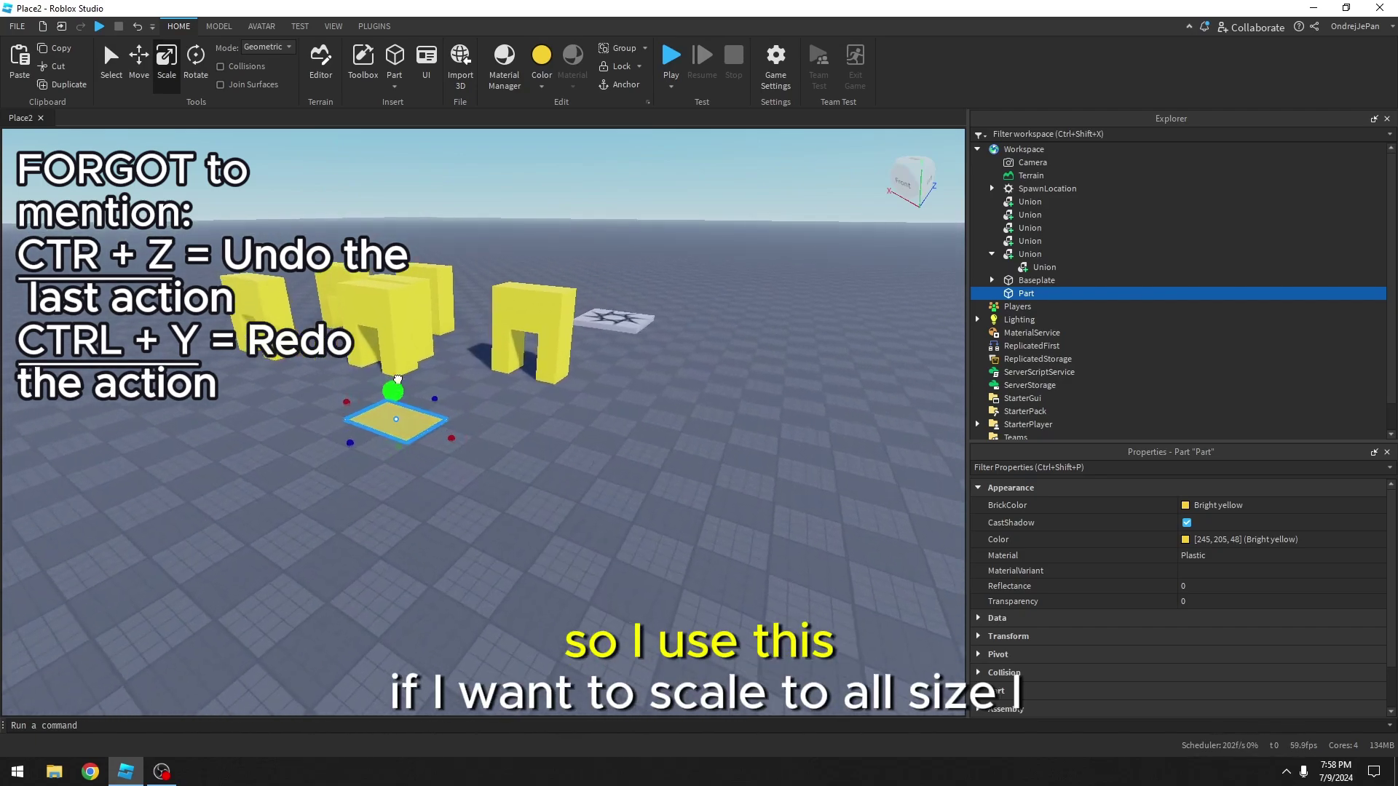
- Scale the thin plate back up into a tall block and reduce its height slightly
drag(398, 389, 399, 283)
key(w)
click(675, 484)
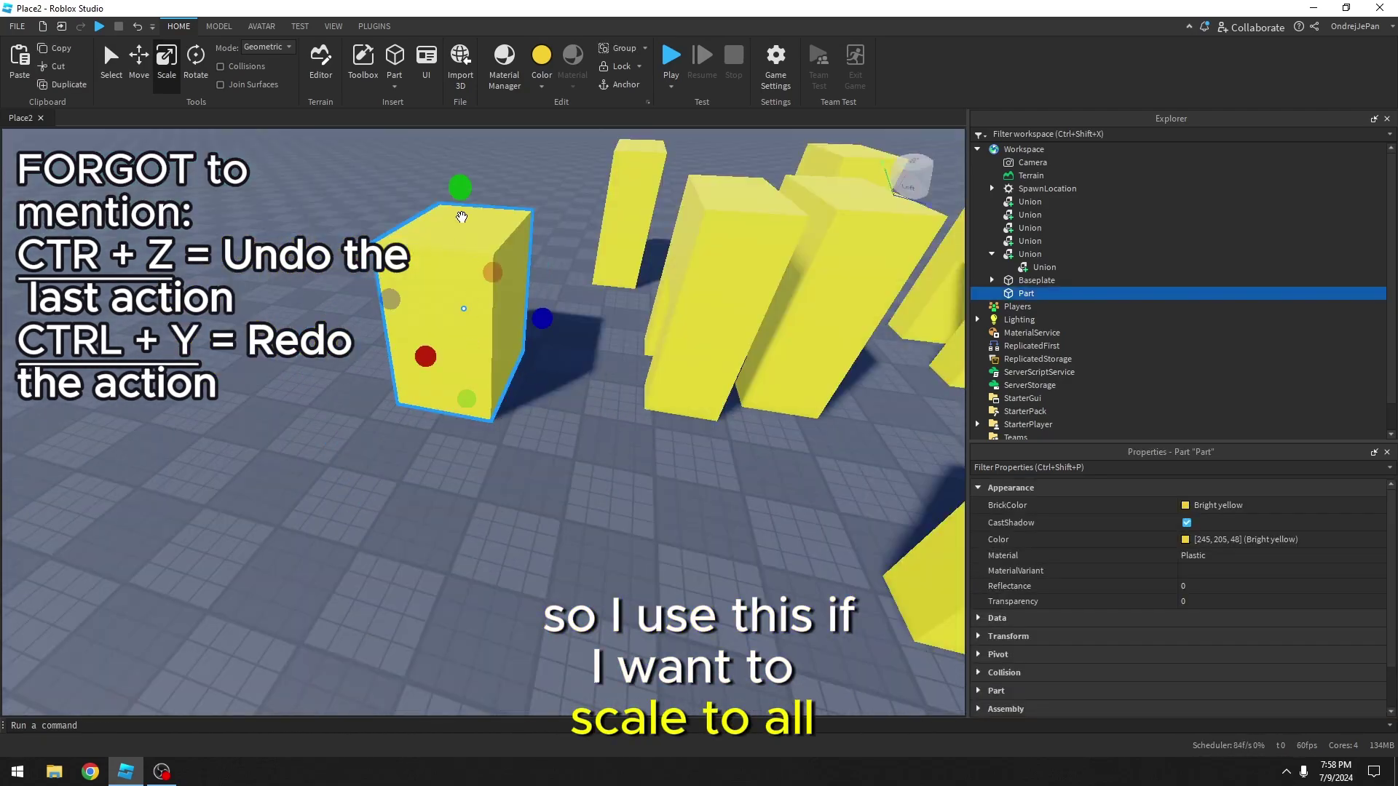
drag(462, 217, 461, 257)
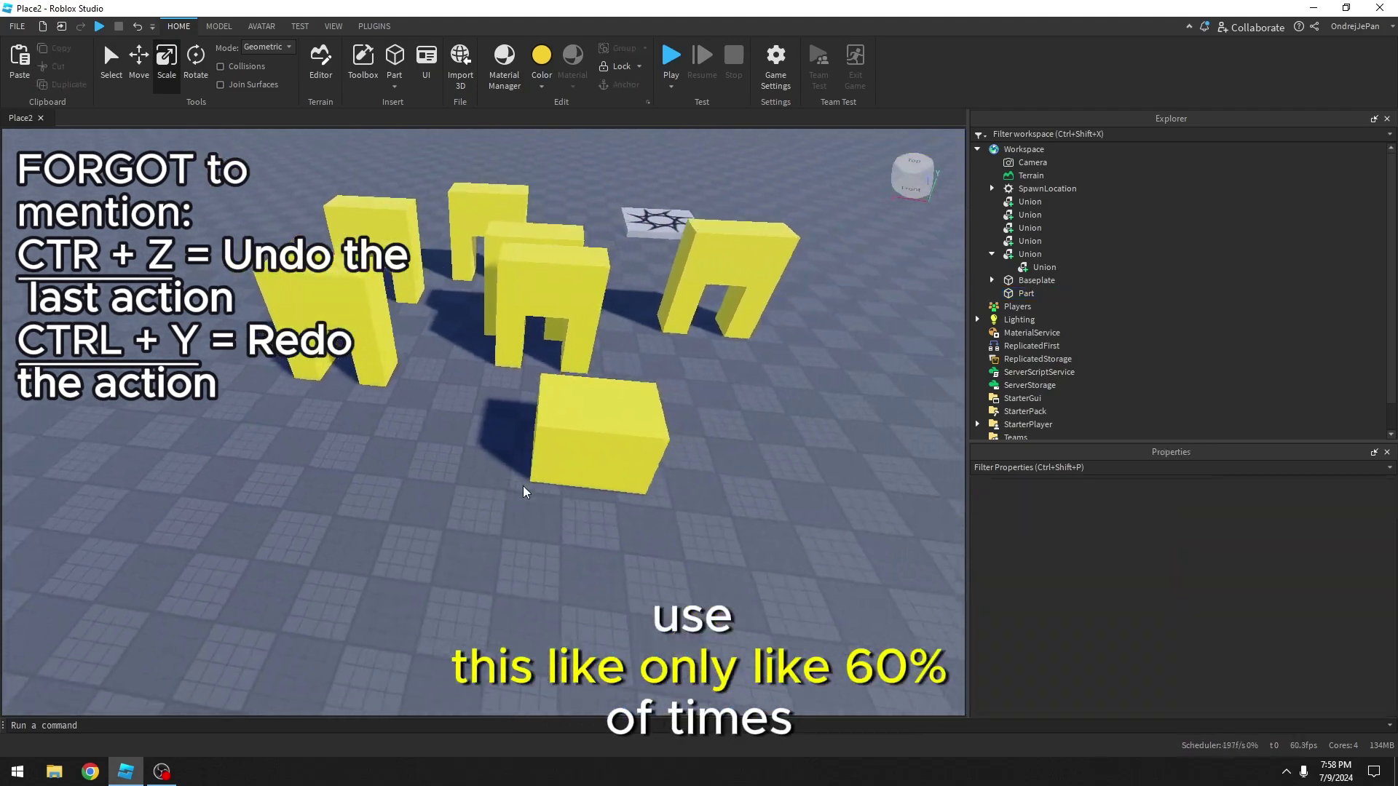
- Move the block past the arches to beside the spawn location and enlarge it in all dimensions
key(d)
drag(522, 466, 421, 288)
key(e)
key(q)
key(e)
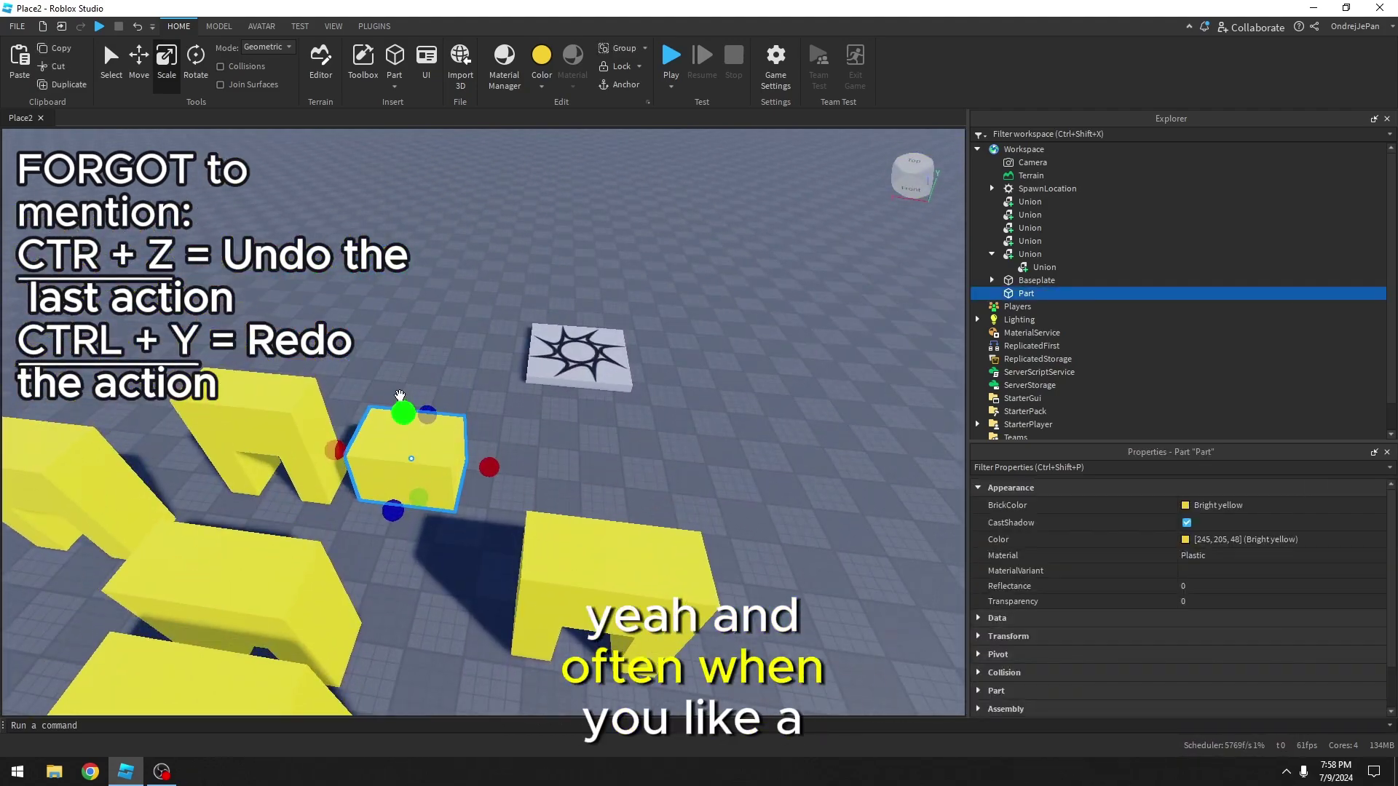
drag(399, 395, 371, 383)
click(520, 428)
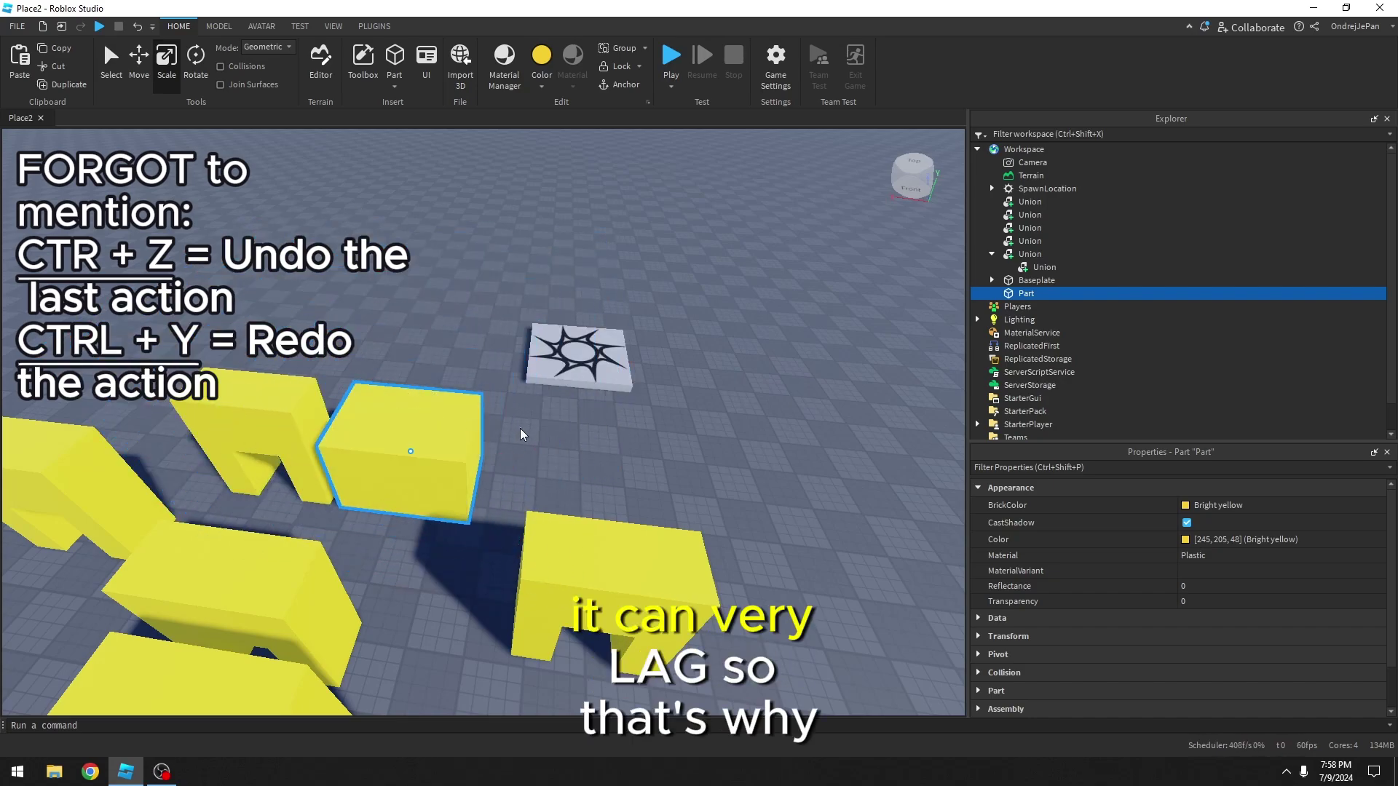